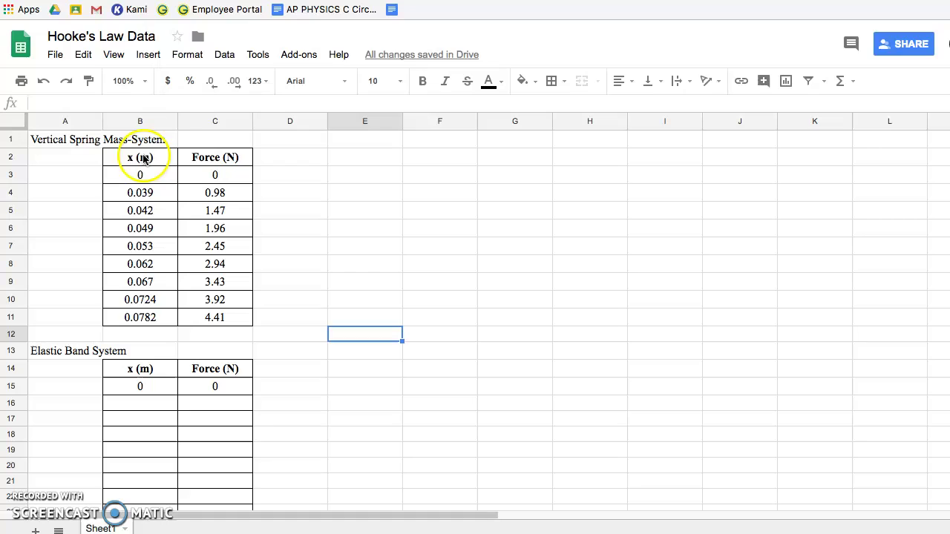
Insert a chart from the Vertical Spring Mass-System table, including its x (m) and Force (N) headers (B2:C11)
left_click(145, 158)
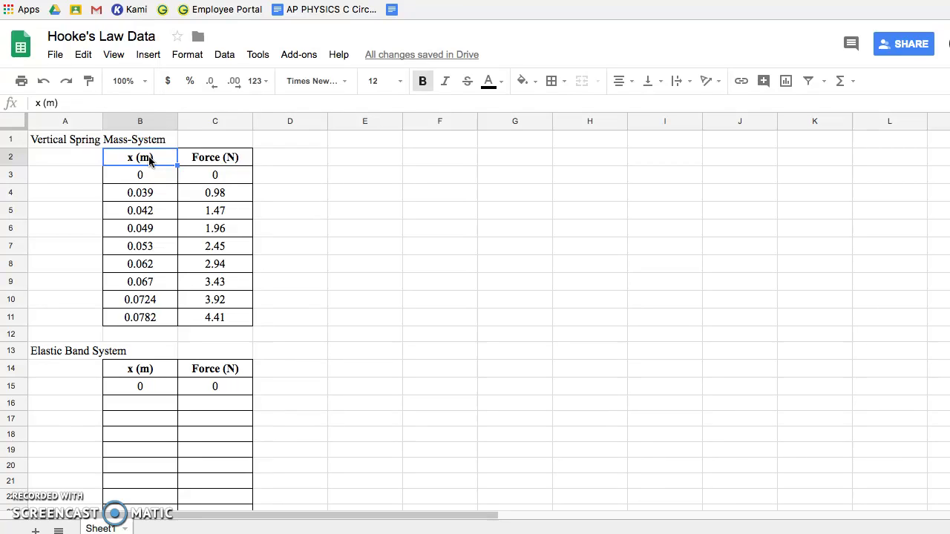
left_click_drag(148, 159, 201, 316)
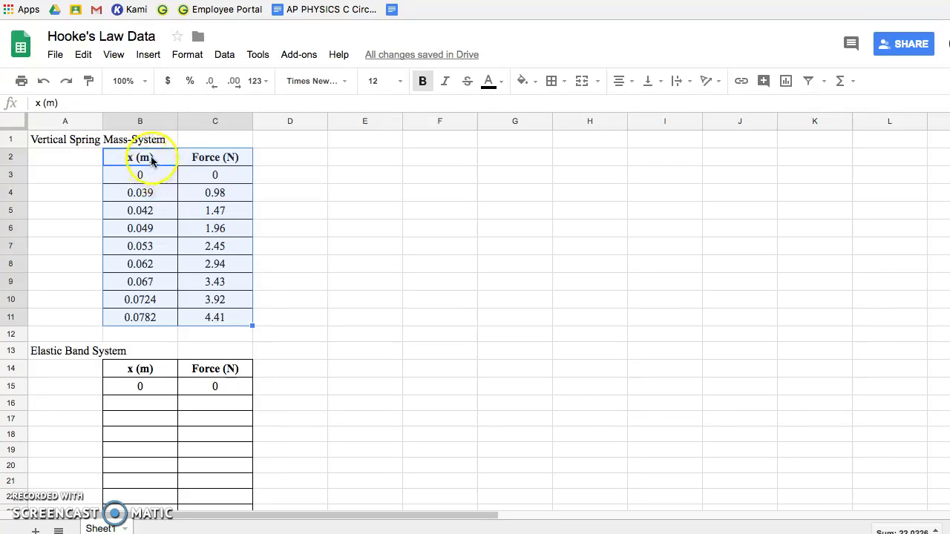
left_click(148, 55)
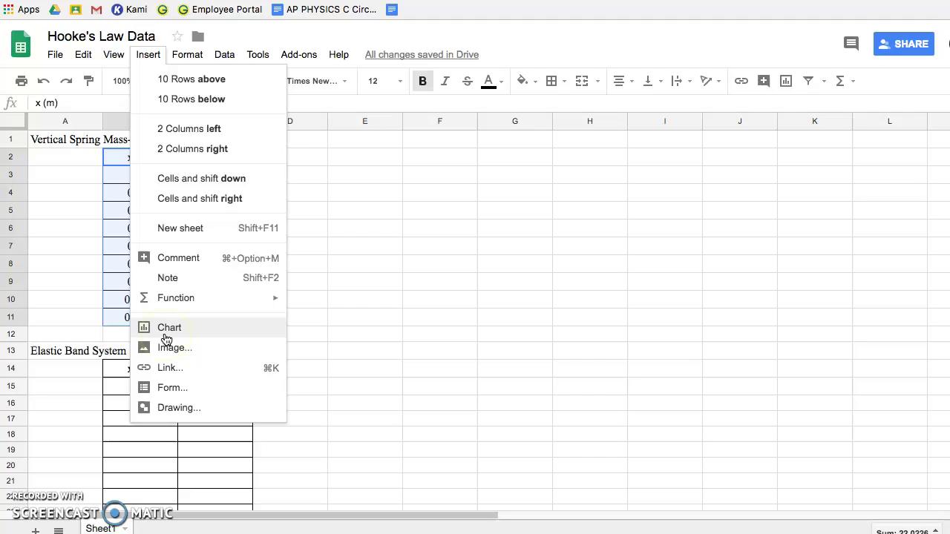
left_click(166, 337)
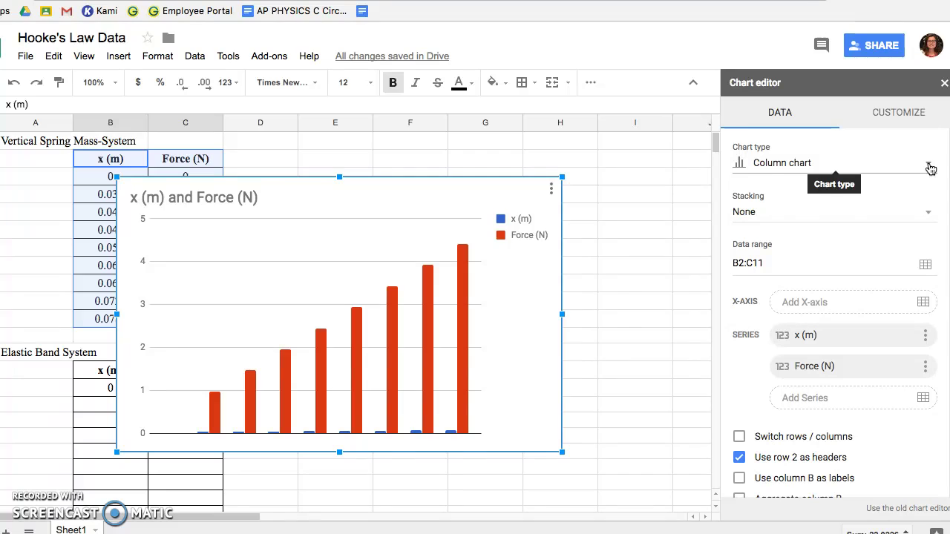
Change the chart type from column to Scatter chart
left_click(928, 167)
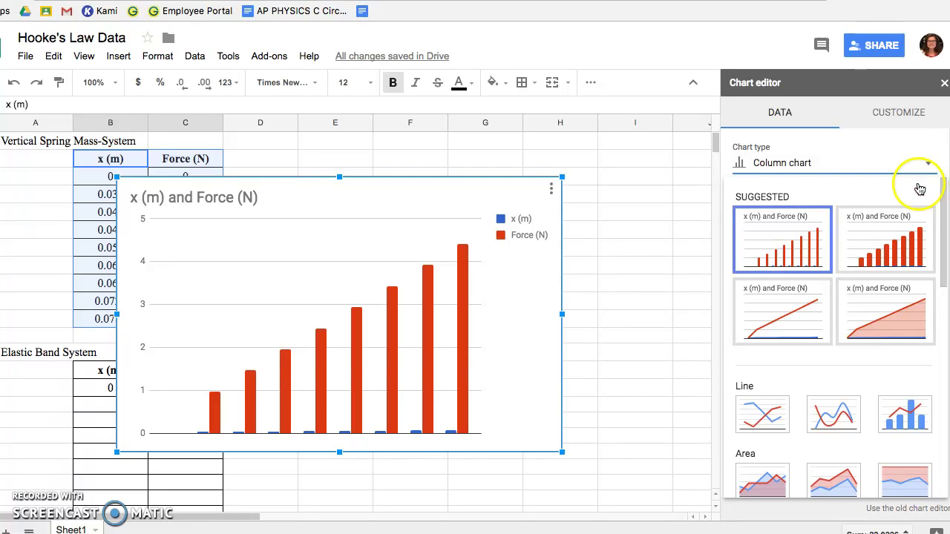
scroll(876, 305, "down", 3)
scroll(876, 305, "down", 5)
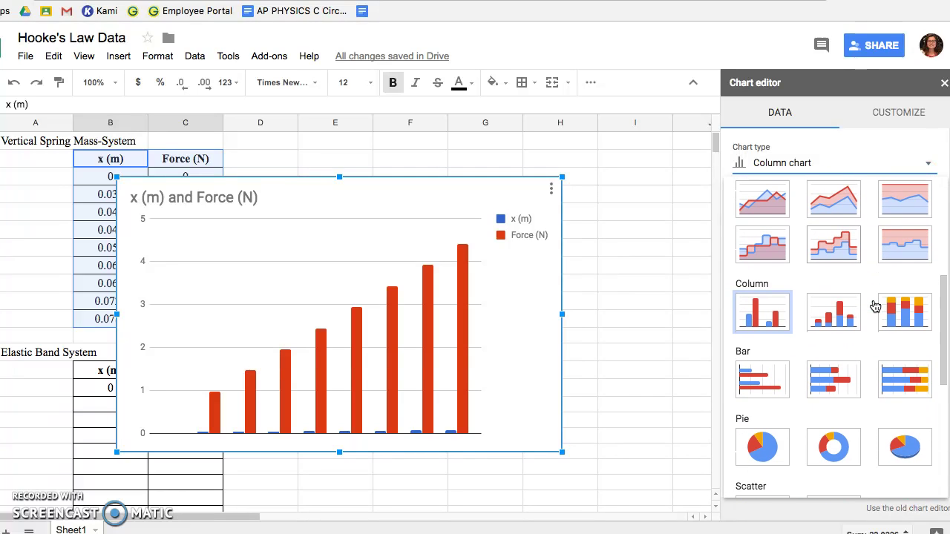
scroll(874, 306, "down", 2)
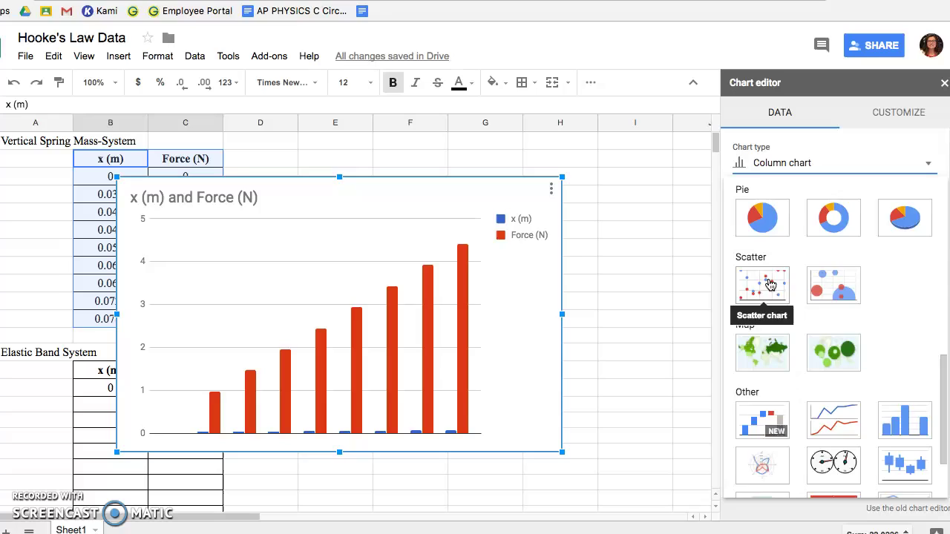
left_click(770, 286)
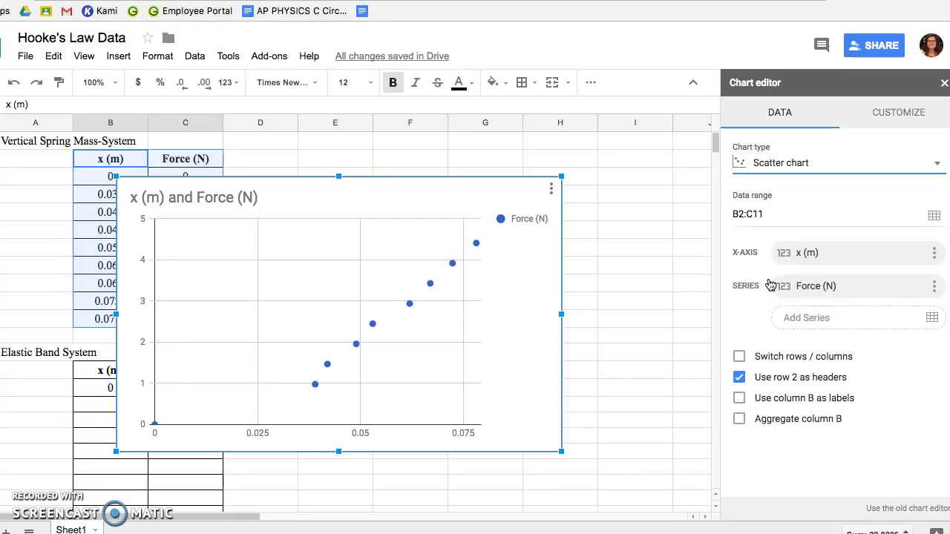
left_click(760, 280)
Open the chart title for editing and remove "x (m) and" from its text
left_click(891, 118)
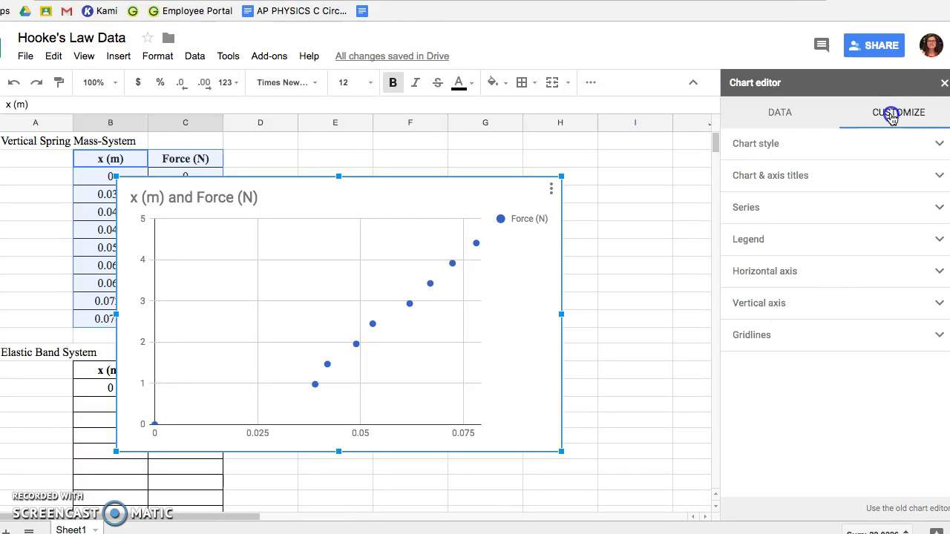
left_click(939, 176)
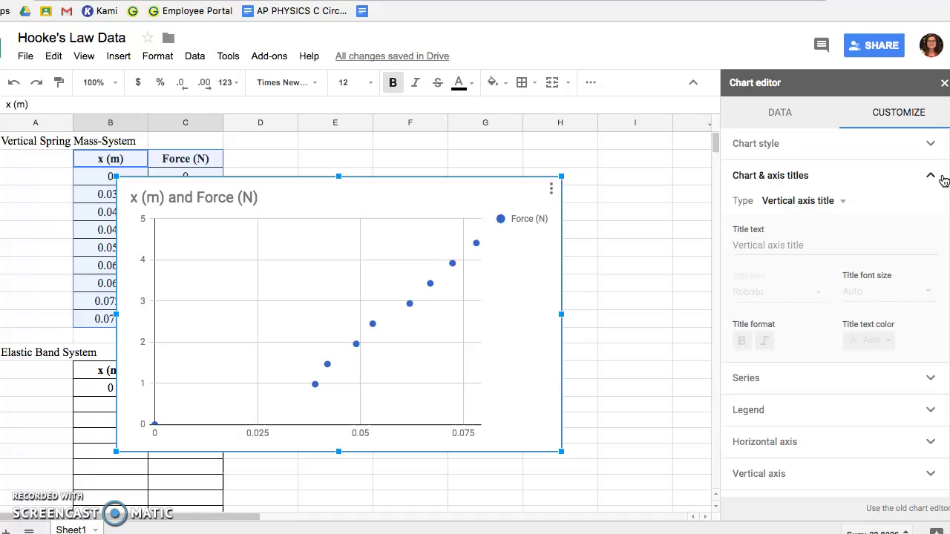
left_click(803, 177)
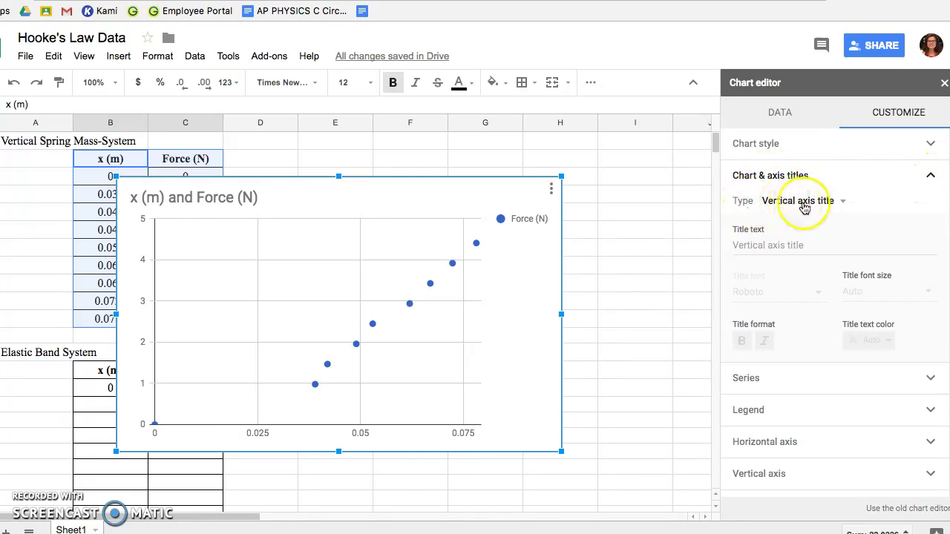
left_click(846, 203)
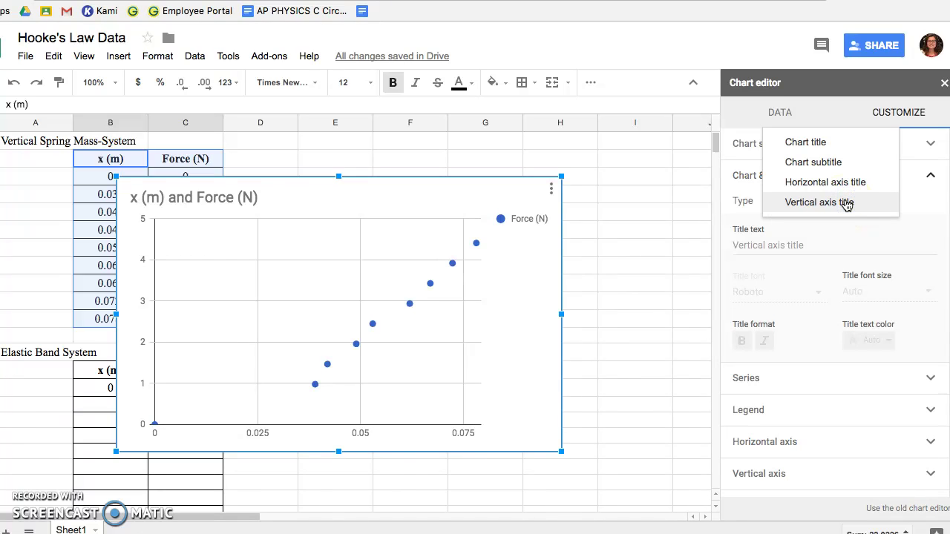
left_click(832, 143)
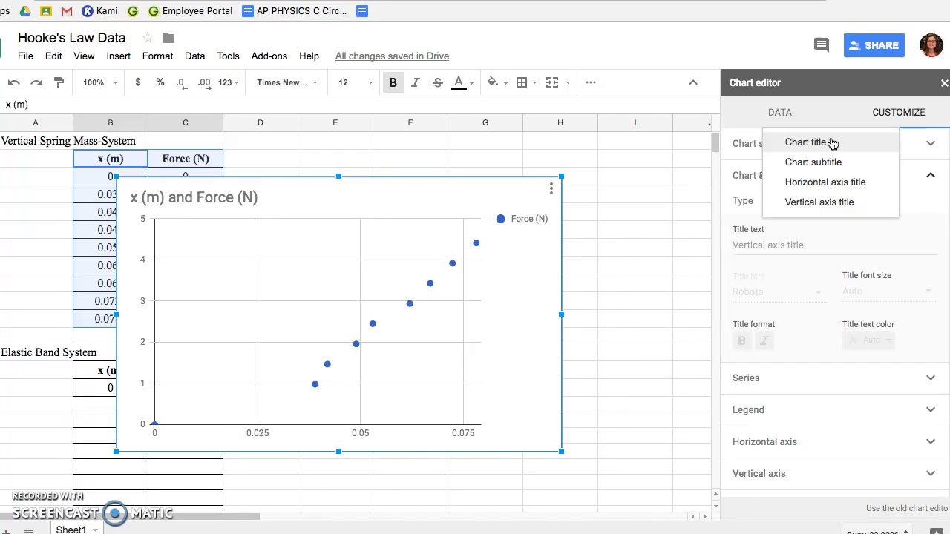
left_click(831, 143)
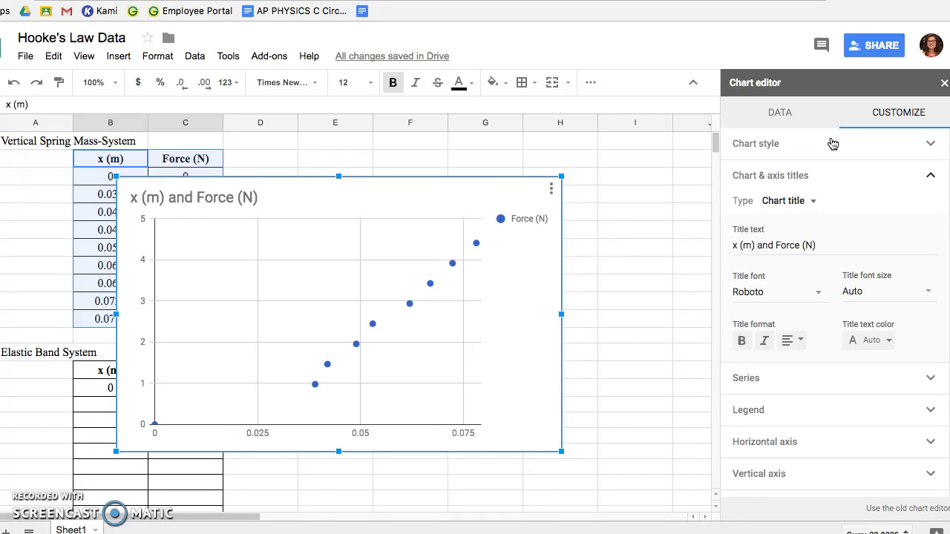
left_click(823, 247)
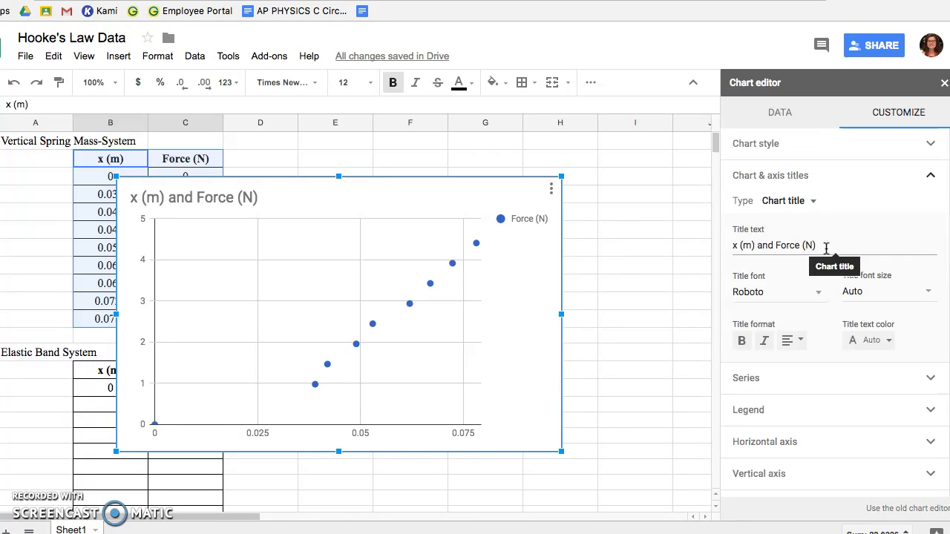
left_click(824, 246)
left_click(773, 245)
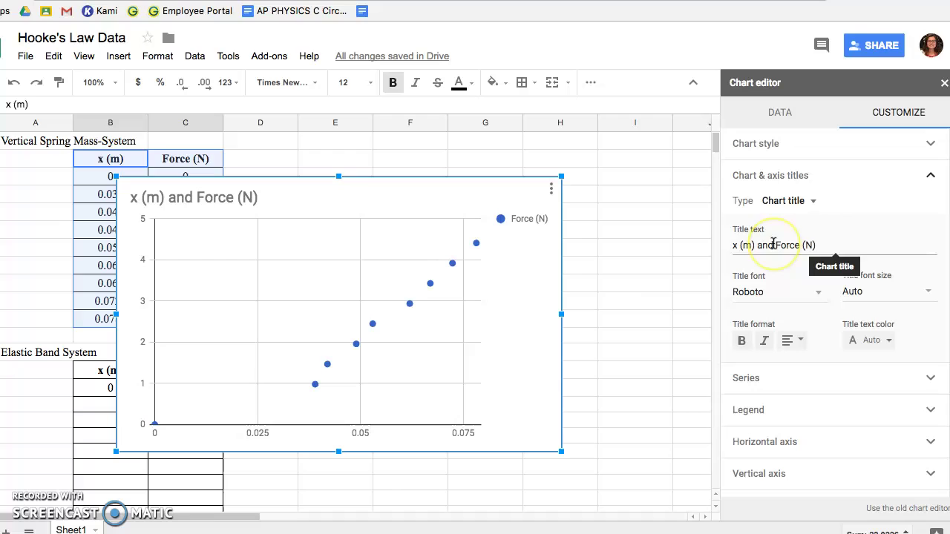
left_click_drag(773, 245, 732, 244)
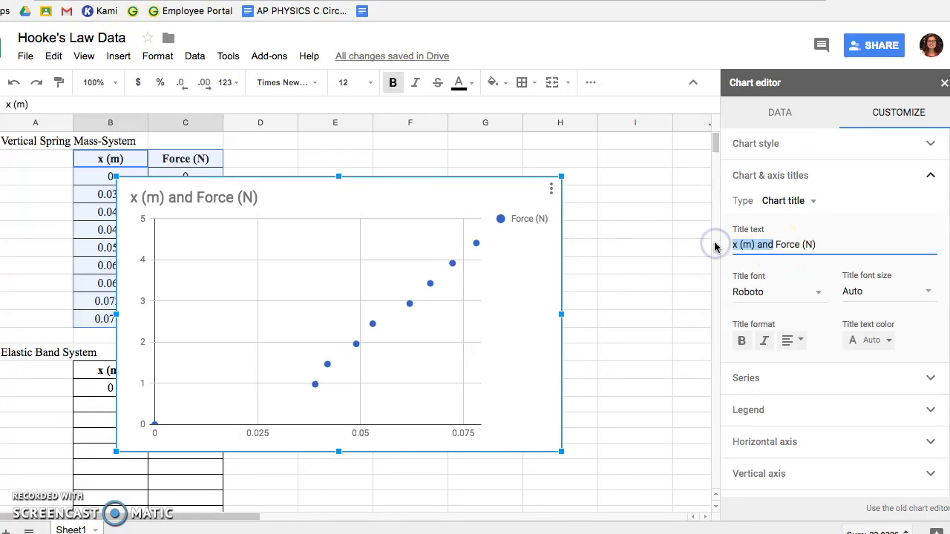
key("BackSpace")
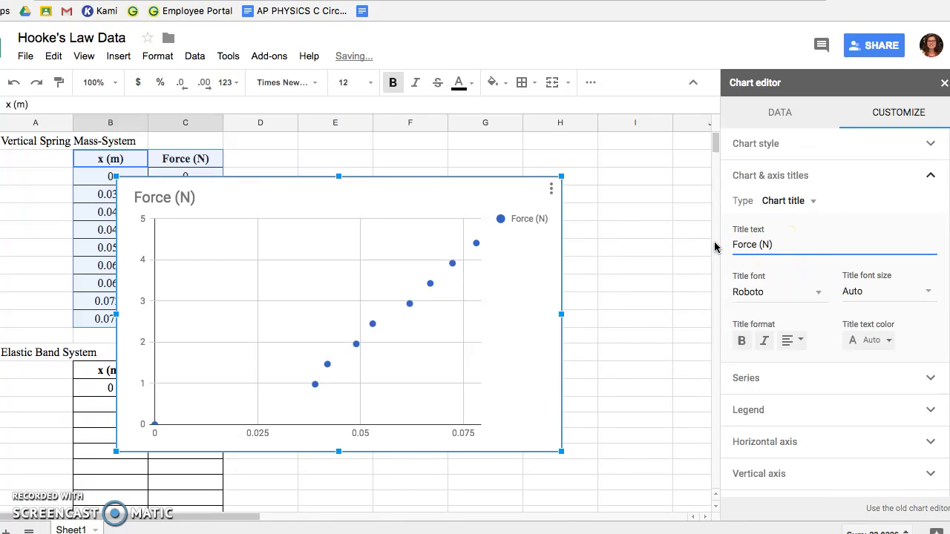
Replace "(N)" in the chart title with "v.s. Disaplcement"
left_click(796, 246)
key("BackSpace")
key("BackSpace")
key("BackSpace")
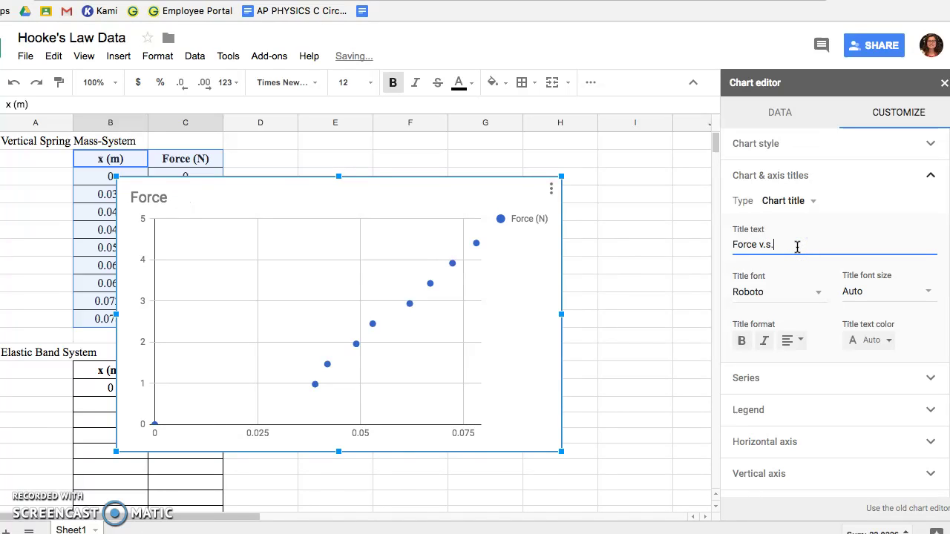
type("v.s. Di")
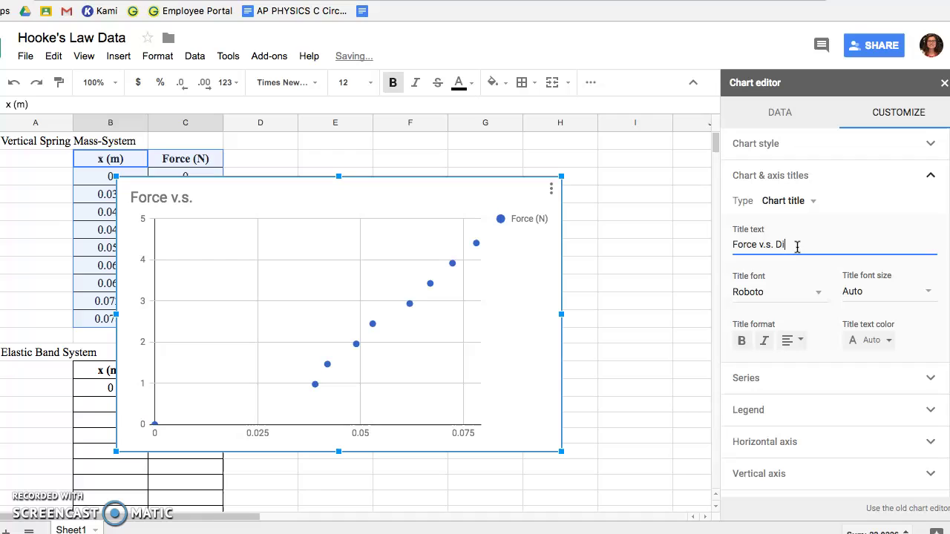
type("saplcement")
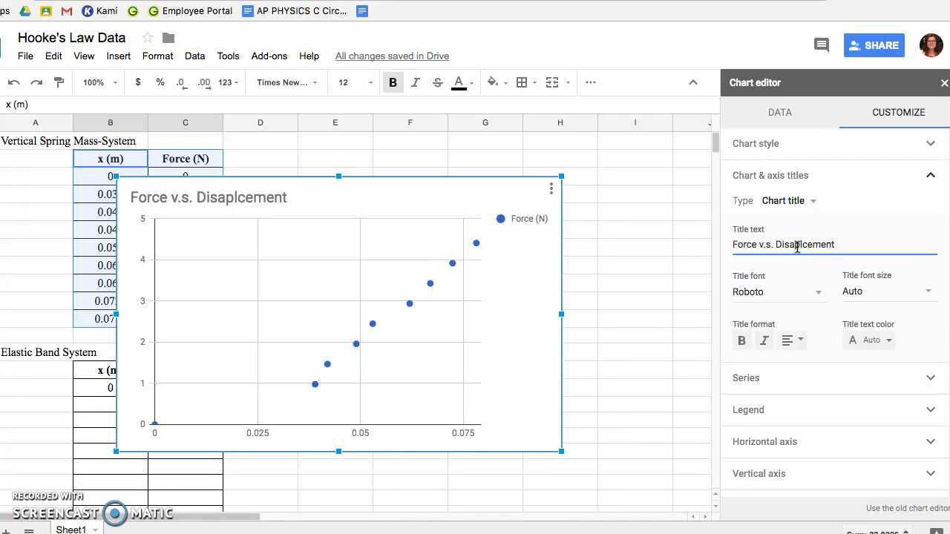
Insert the missing "a" after the "l" in the chart title's misspelled last word
key("Left")
left_click(798, 247)
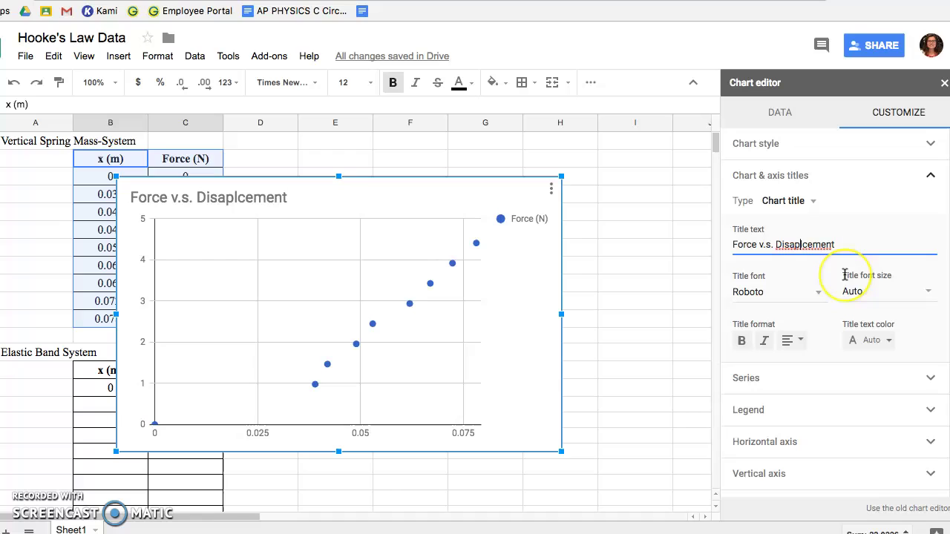
type("a")
key("Left")
key("Left")
key("Left")
key("BackSpace")
Add the prefix "Spring Mass System:" in front of "Force" in the chart title
left_click(733, 243)
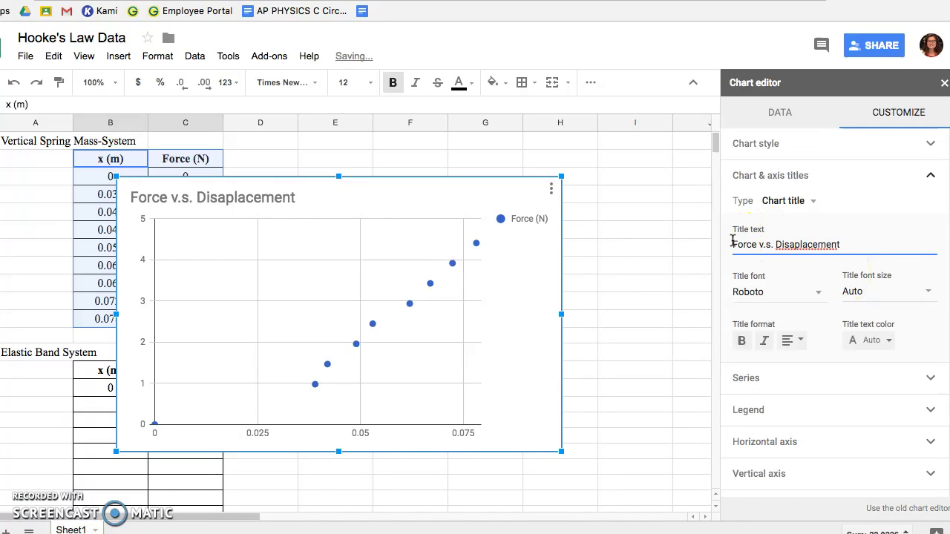
type("Mass")
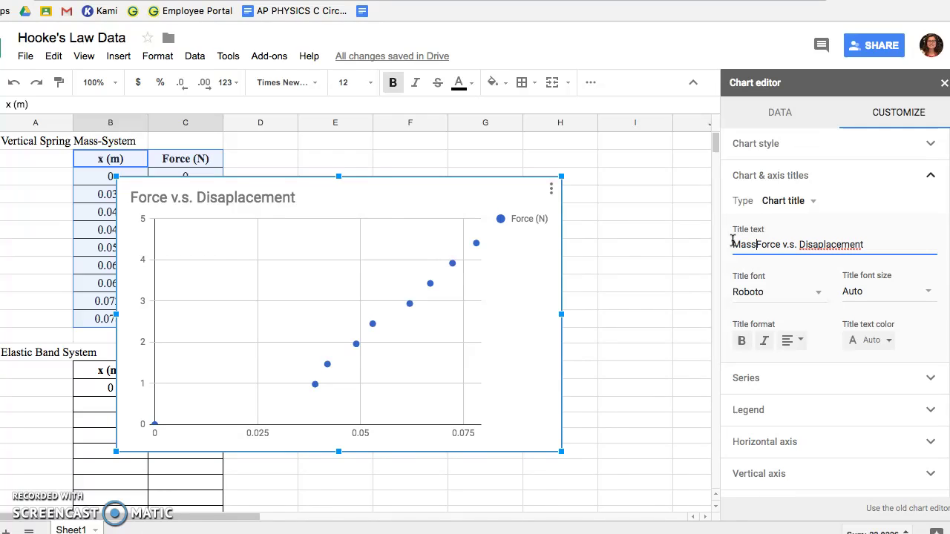
key("BackSpace")
key("BackSpace")
key("BackSpace")
key("BackSpace")
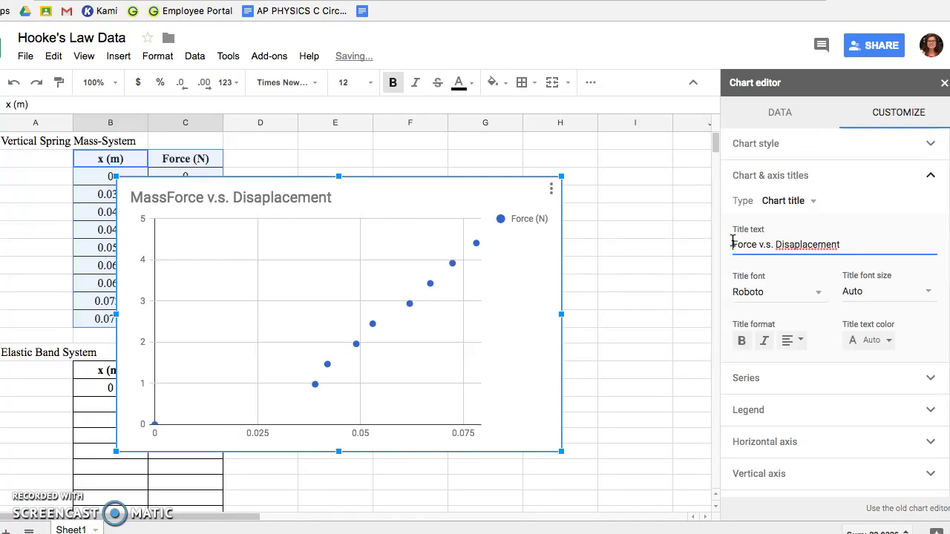
type("Spring")
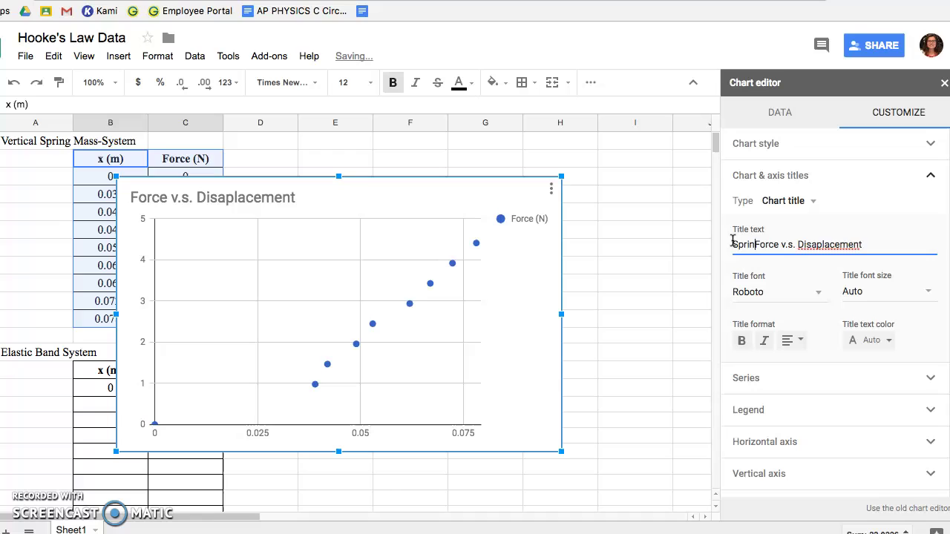
type(" Mass Syst")
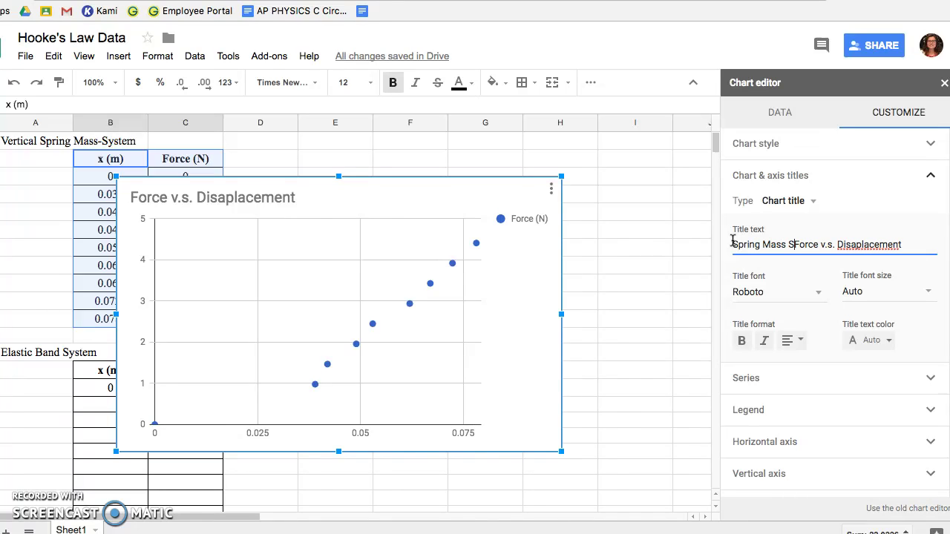
type("em")
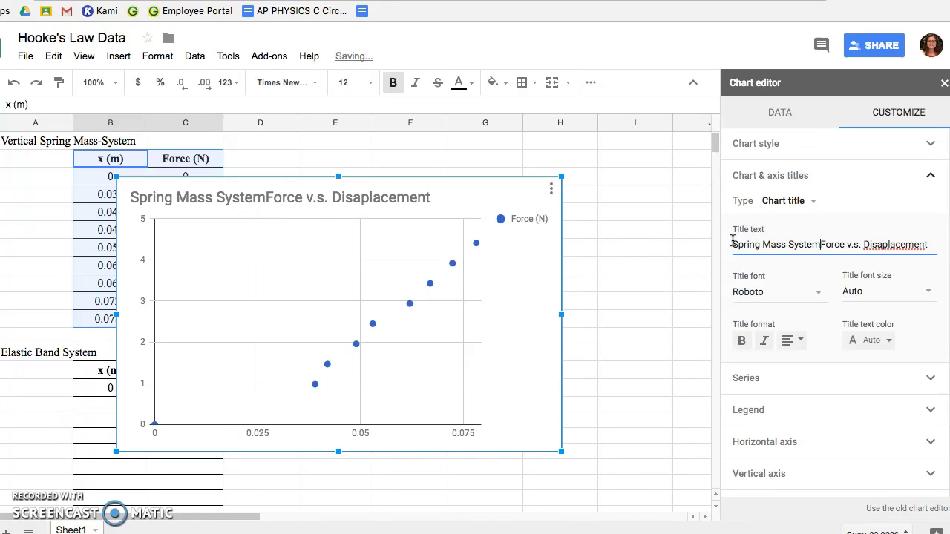
type(":")
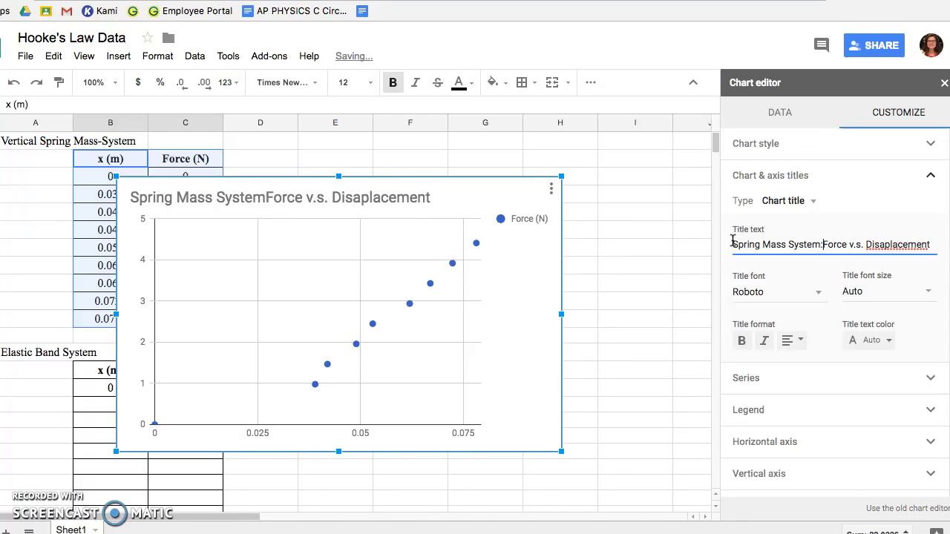
Correct the misspelled word in the chart title to "Displacement" and append "Graph" to the title
right_click(892, 249)
left_click(864, 257)
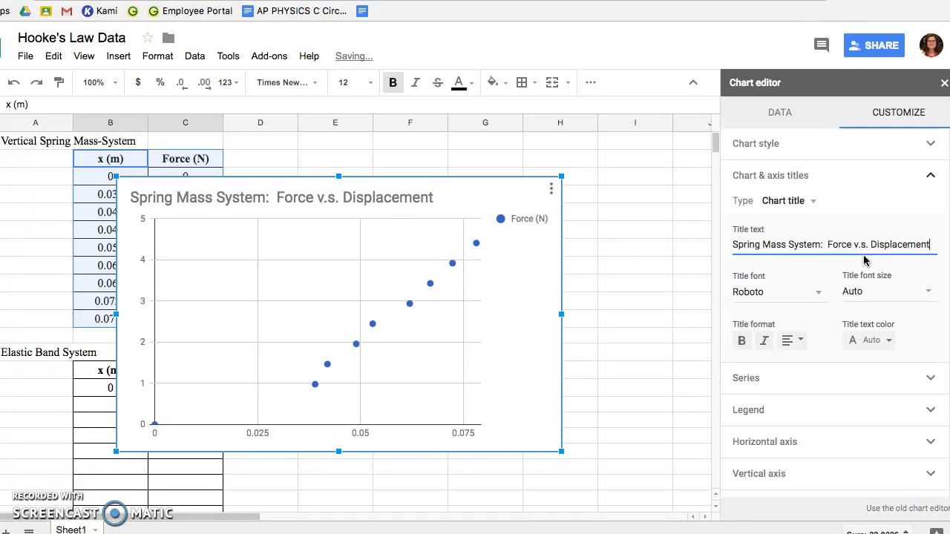
type("Graph")
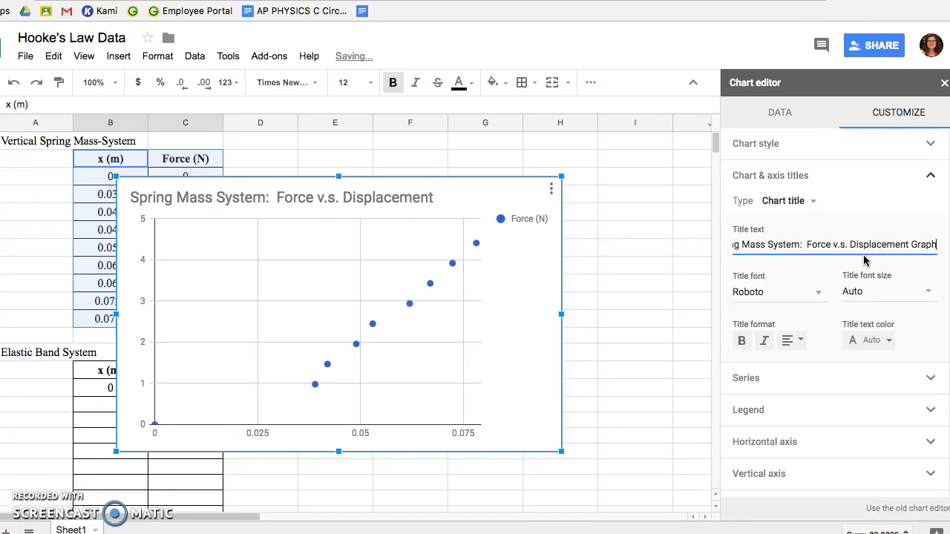
left_click(910, 219)
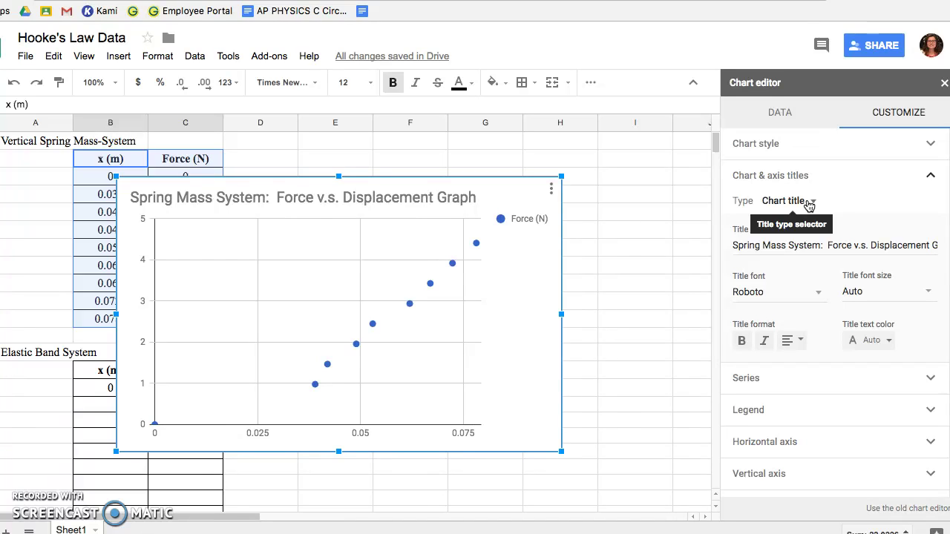
Enter "X (m)" as the chart's horizontal axis title
left_click(809, 203)
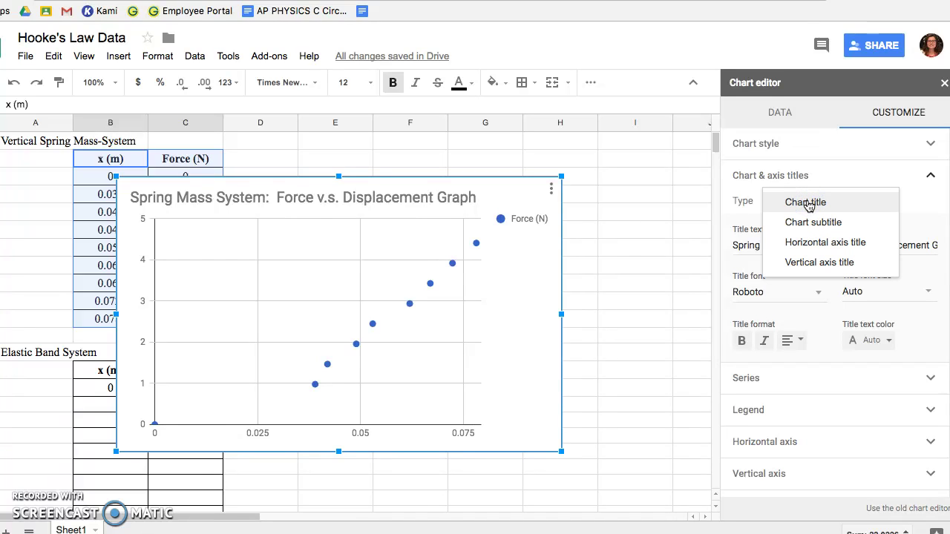
left_click(808, 246)
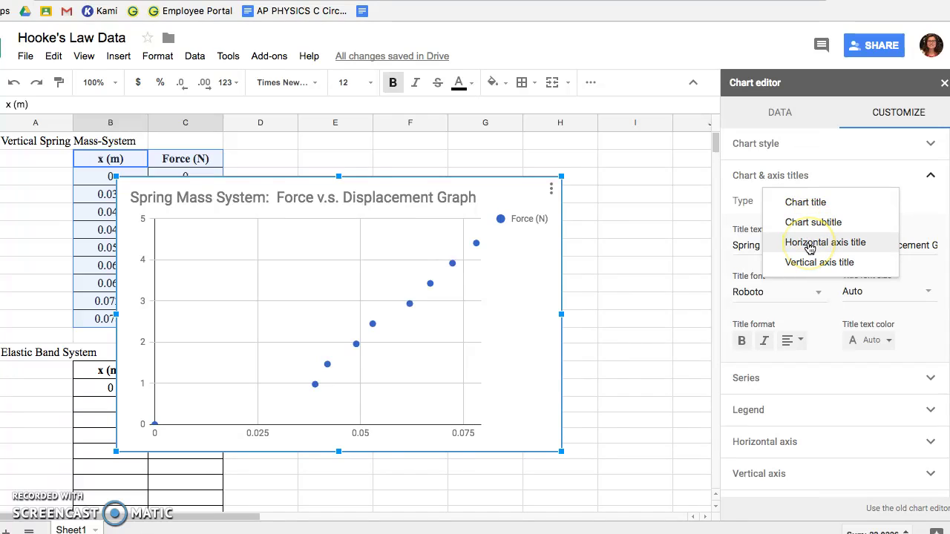
left_click(809, 246)
left_click(808, 244)
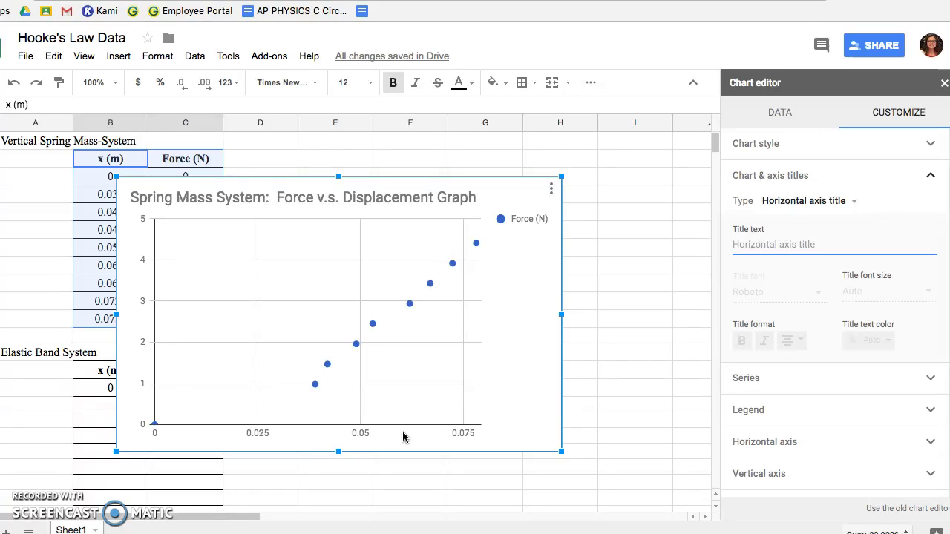
type("Di")
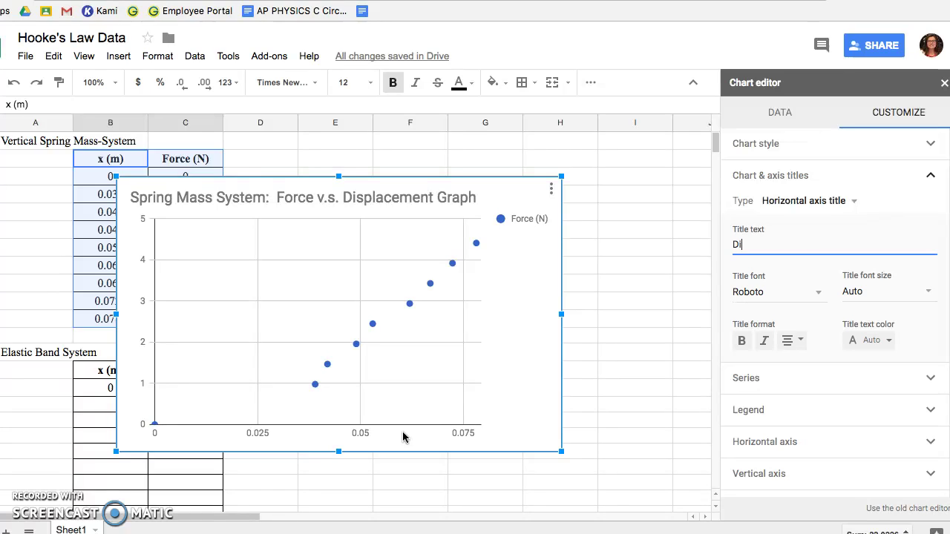
key("BackSpace")
type("X (")
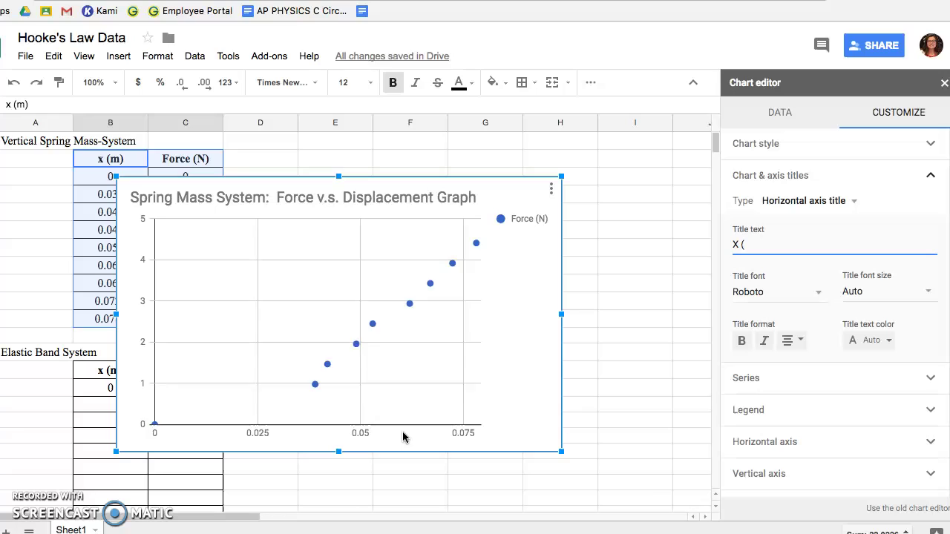
type("m")
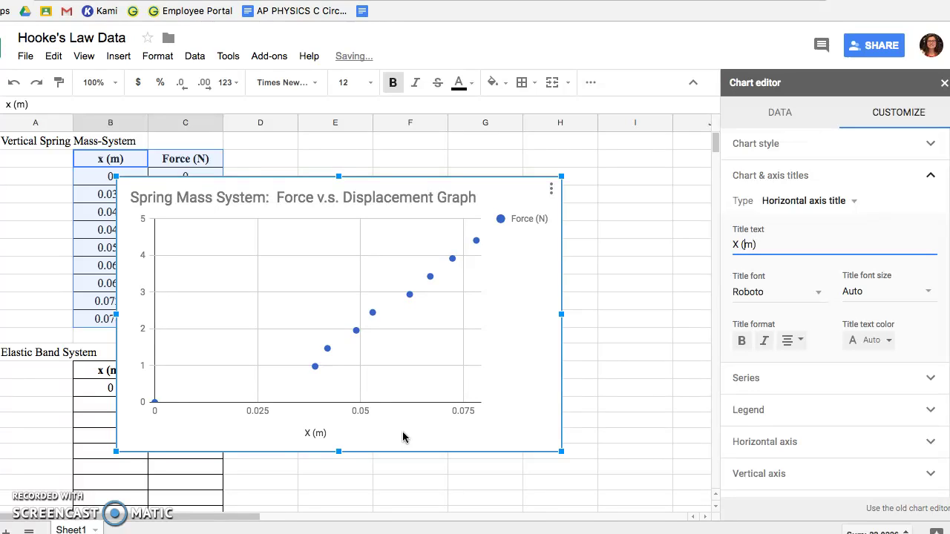
Replace the capital "X" in the horizontal axis title with a lowercase "x"
key("BackSpace")
type("x")
left_click(803, 246)
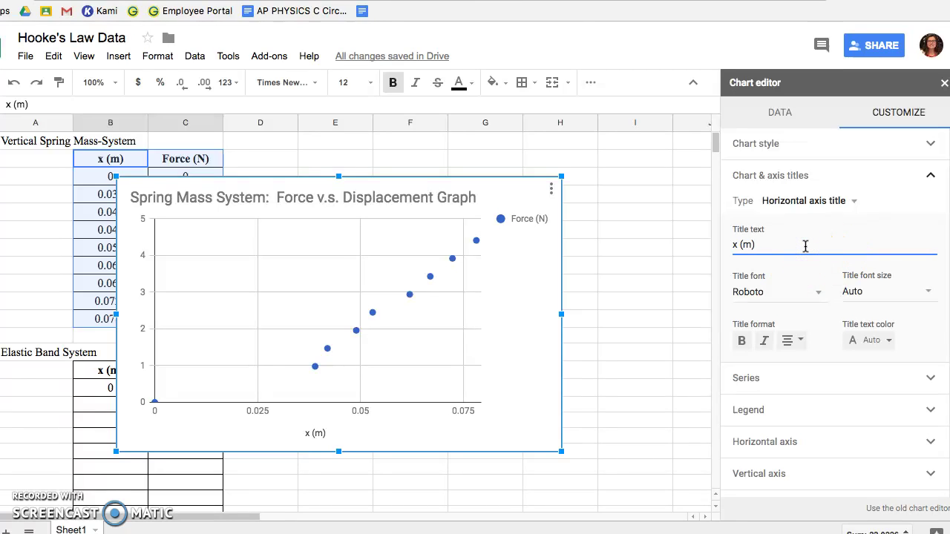
Enter "Force (N)" as the chart's vertical axis title
left_click(855, 201)
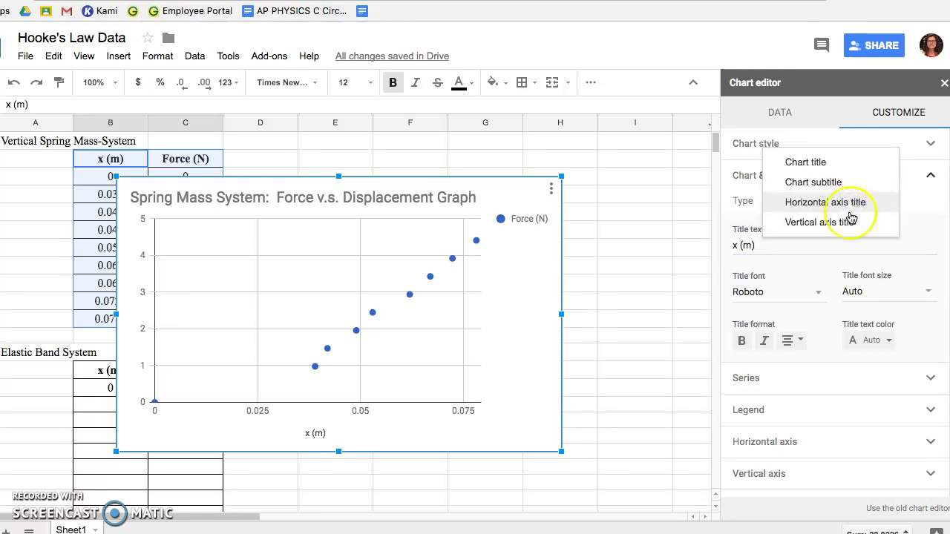
left_click(847, 223)
left_click(785, 244)
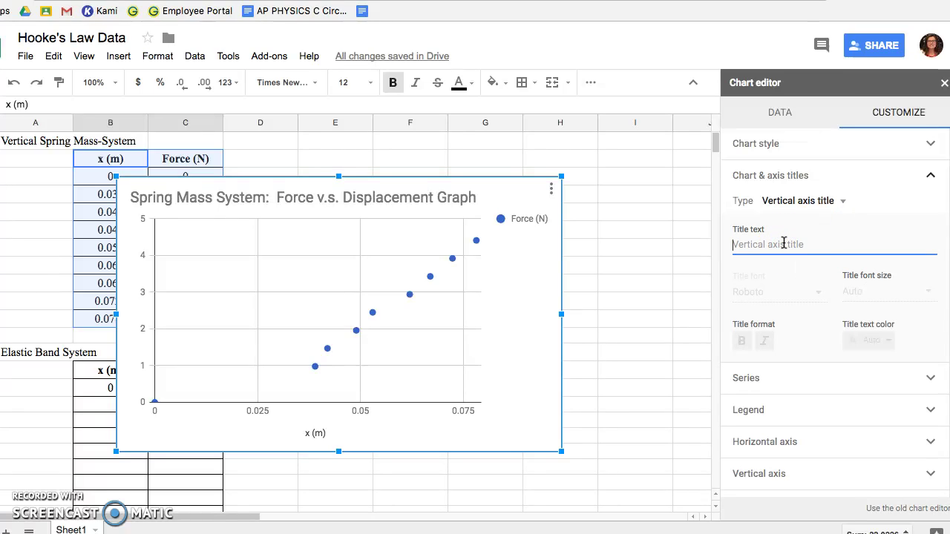
type("Force")
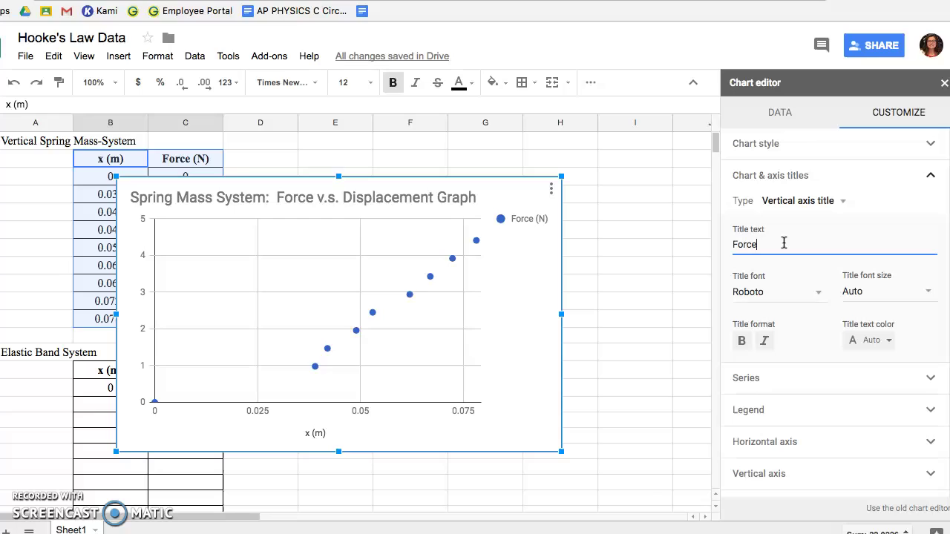
type(" (N")
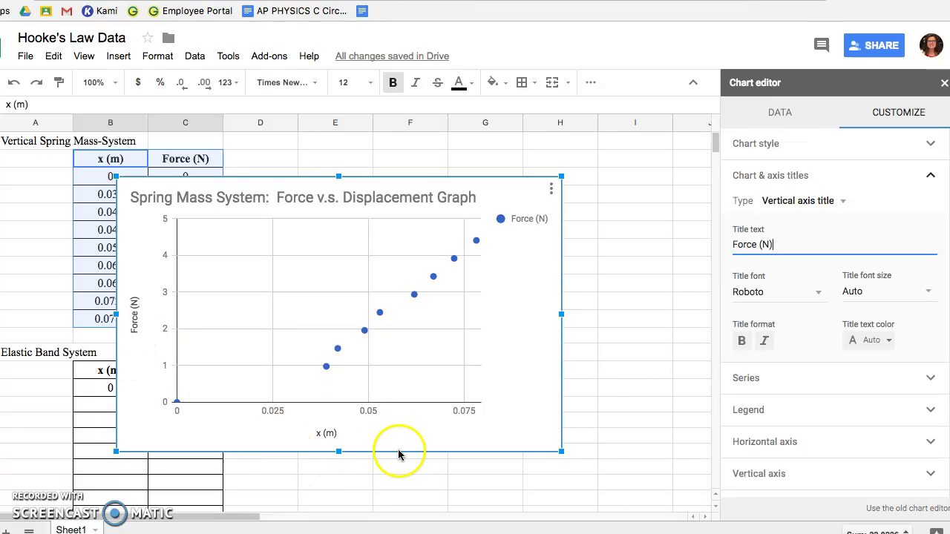
left_click(895, 215)
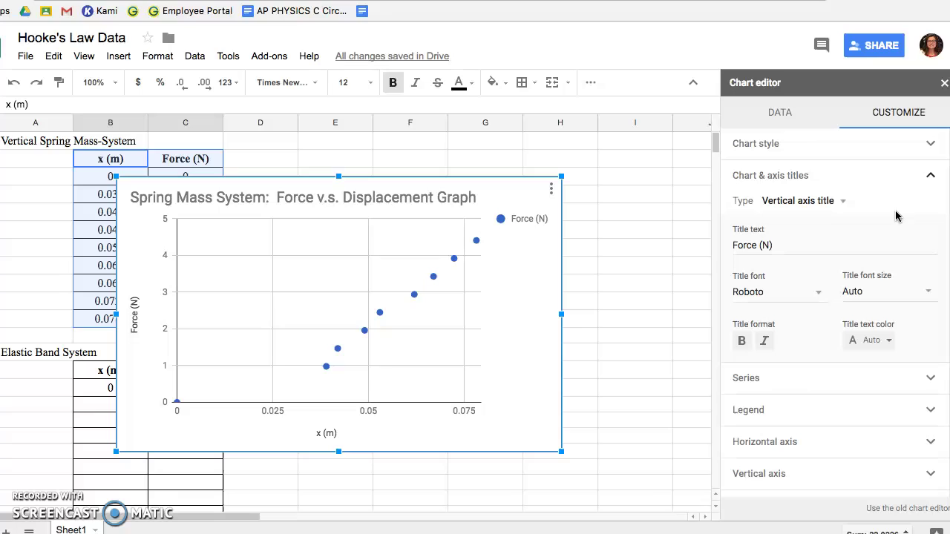
left_click(842, 206)
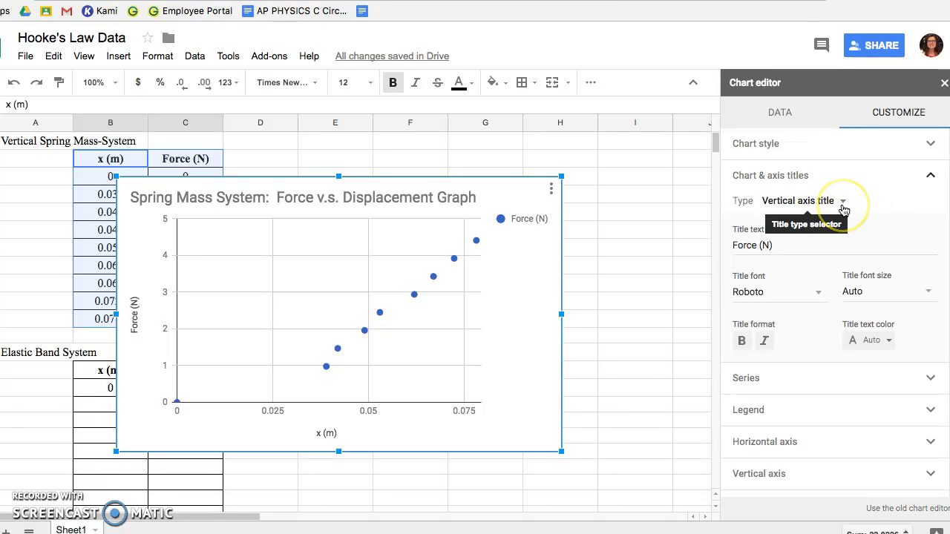
left_click(843, 206)
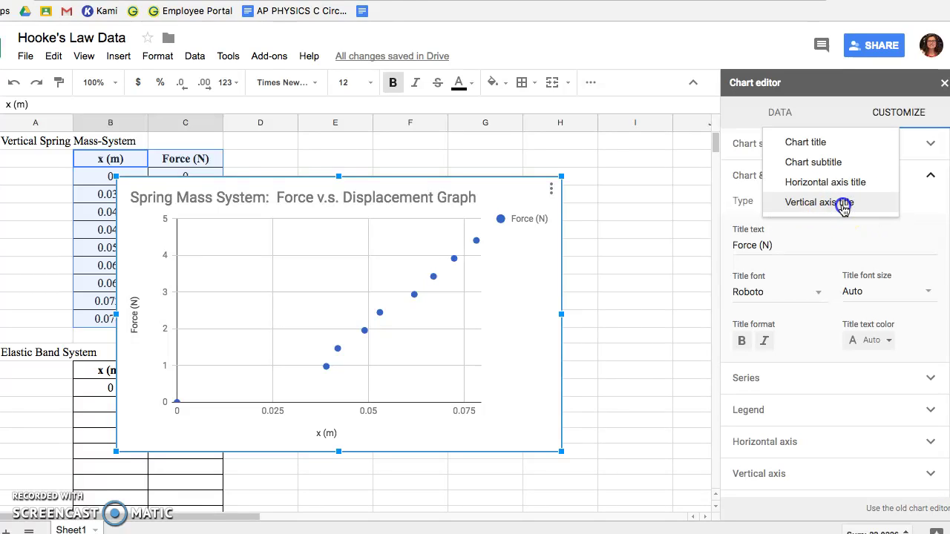
left_click(842, 206)
Add a linear trendline to the Force (N) series of the scatter chart
left_click(930, 175)
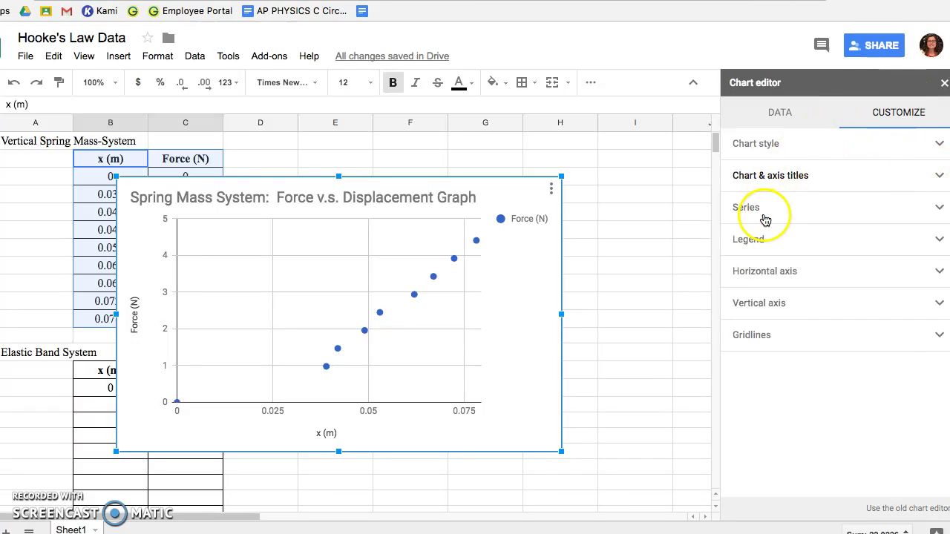
left_click(940, 212)
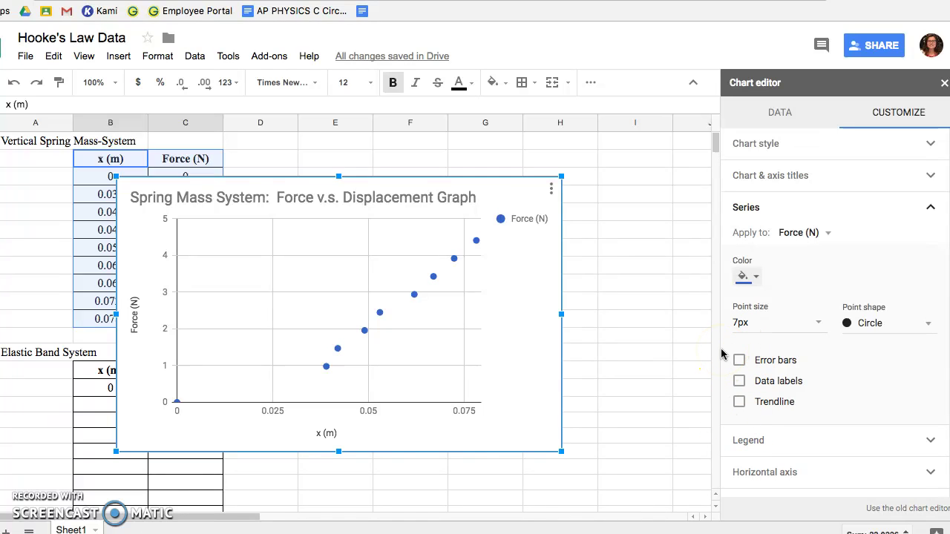
left_click(739, 402)
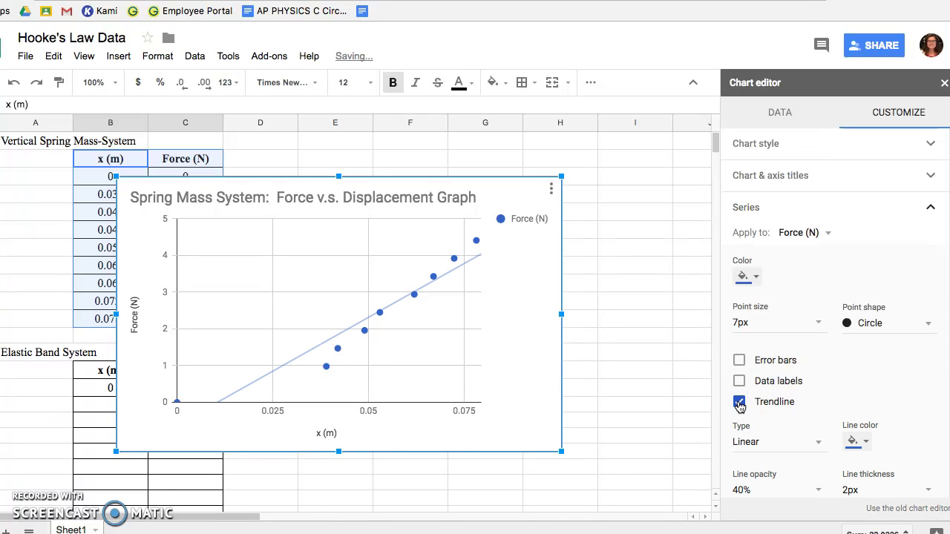
Label the Force (N) trendline with its equation using the Use Equation option
scroll(822, 391, "down", 1)
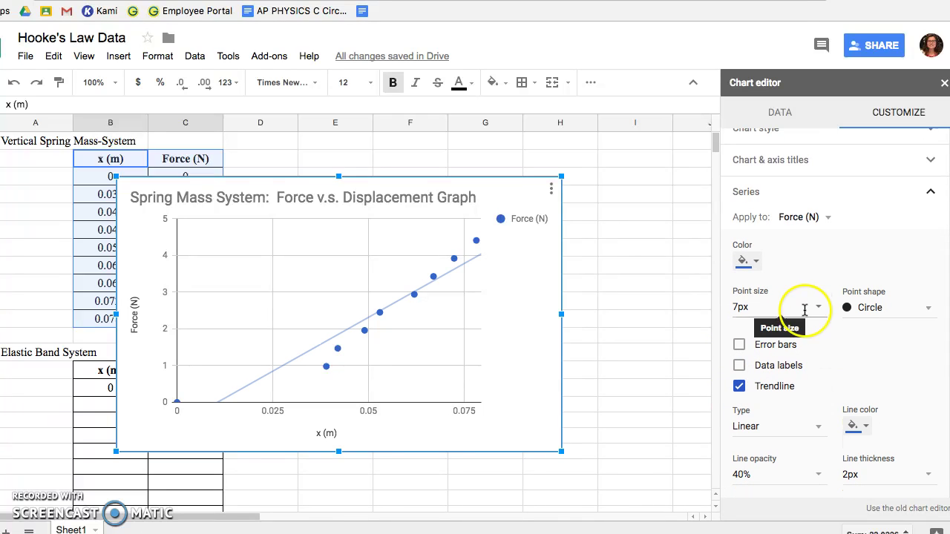
scroll(793, 296, "down", 1)
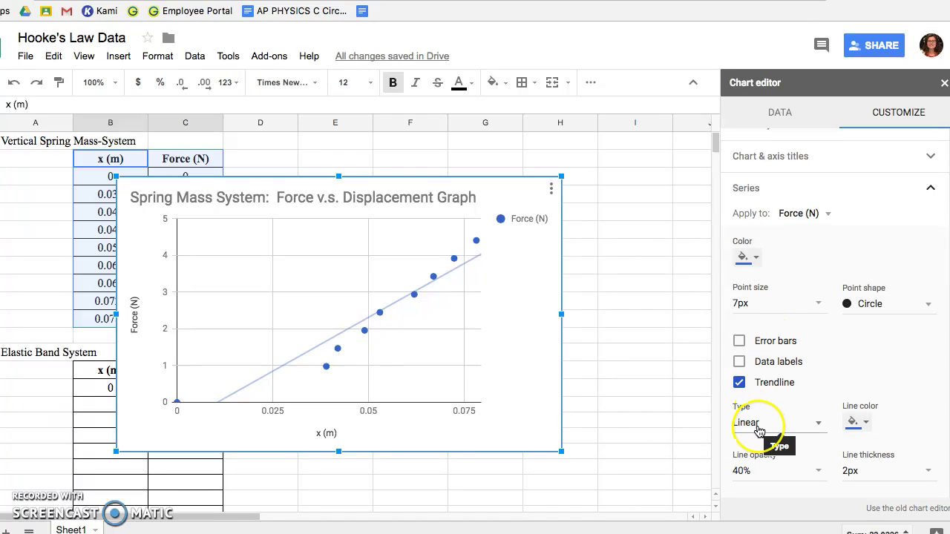
scroll(758, 432, "down", 1)
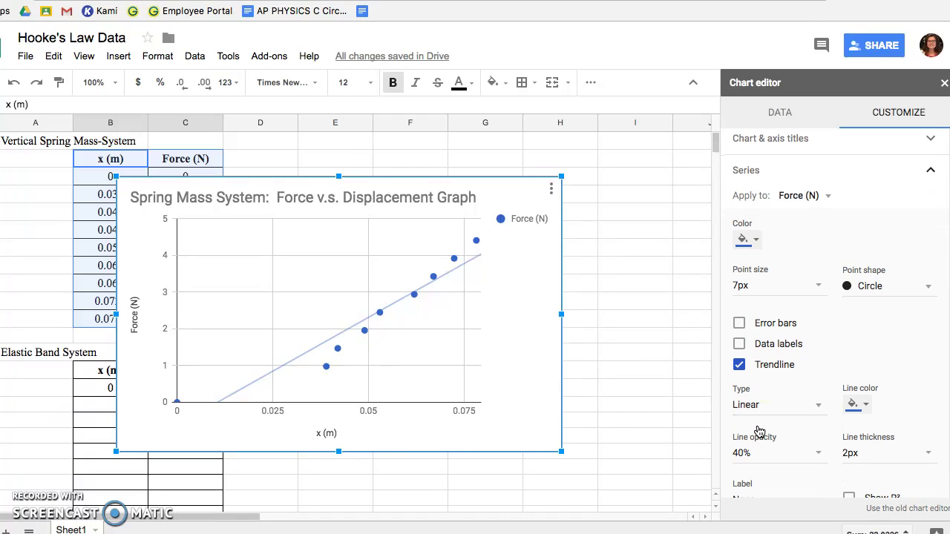
scroll(758, 432, "down", 1)
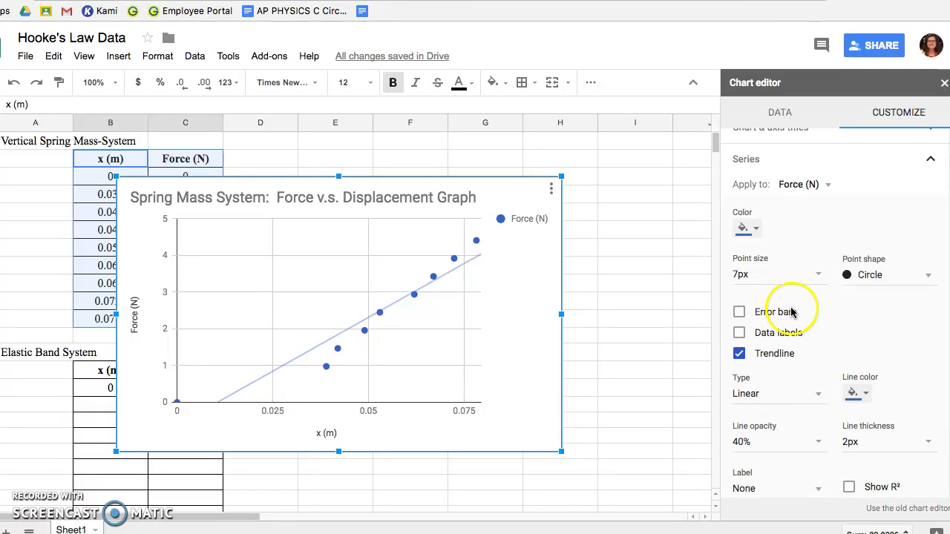
scroll(780, 364, "down", 2)
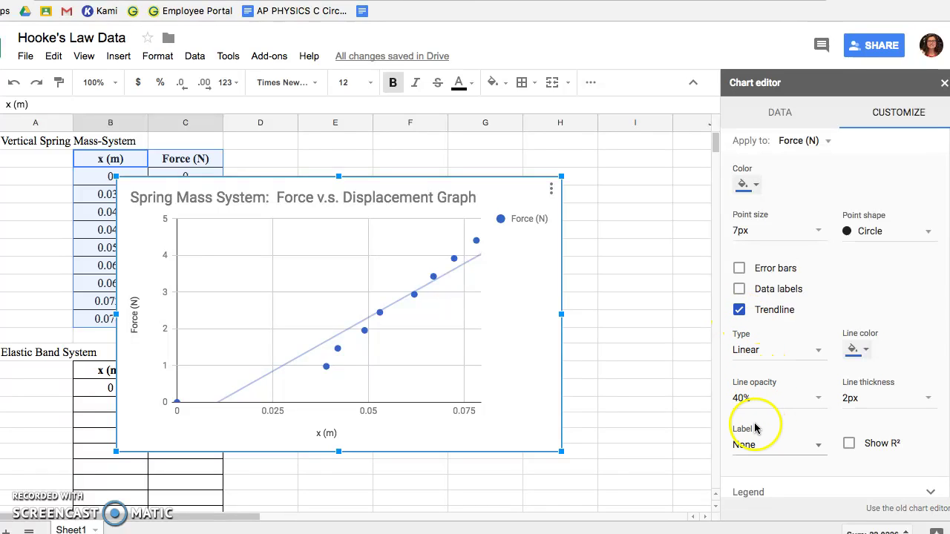
scroll(755, 431, "down", 2)
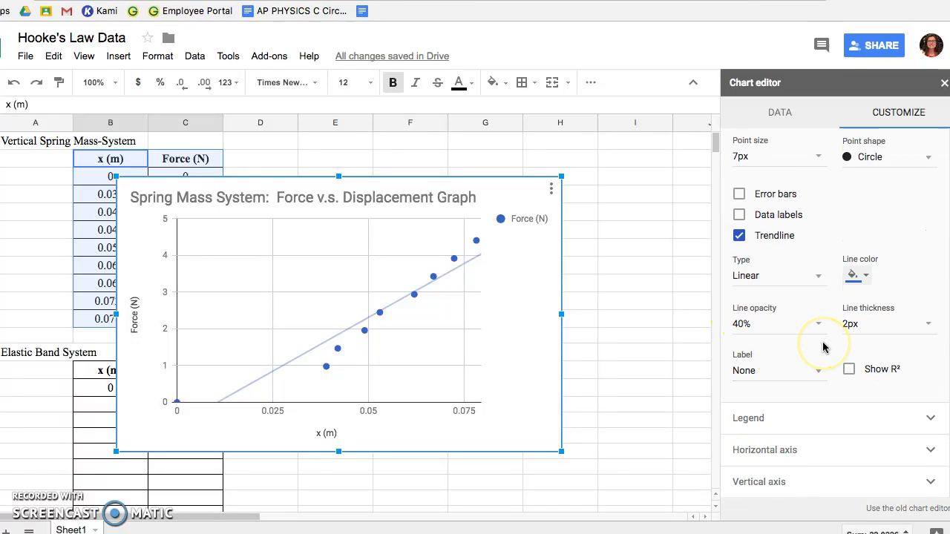
left_click(818, 368)
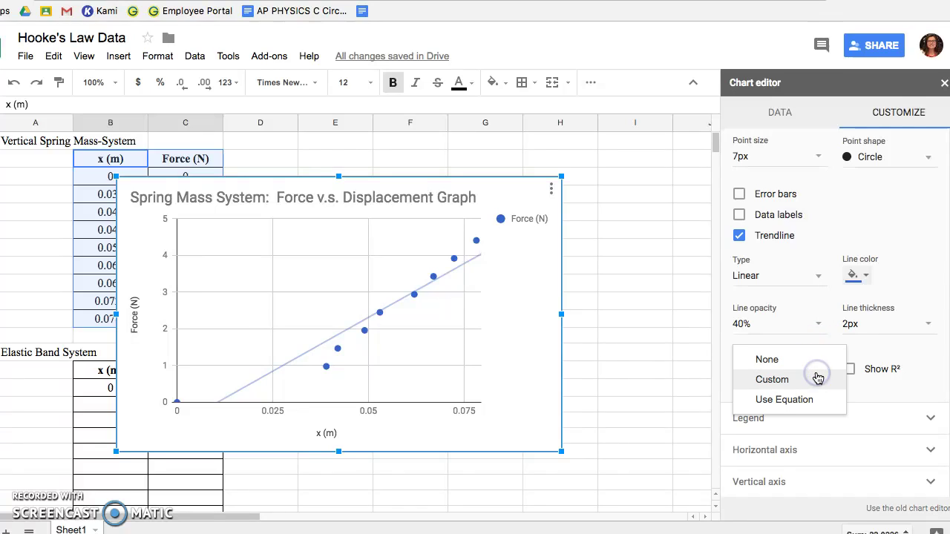
left_click_drag(817, 369, 802, 411)
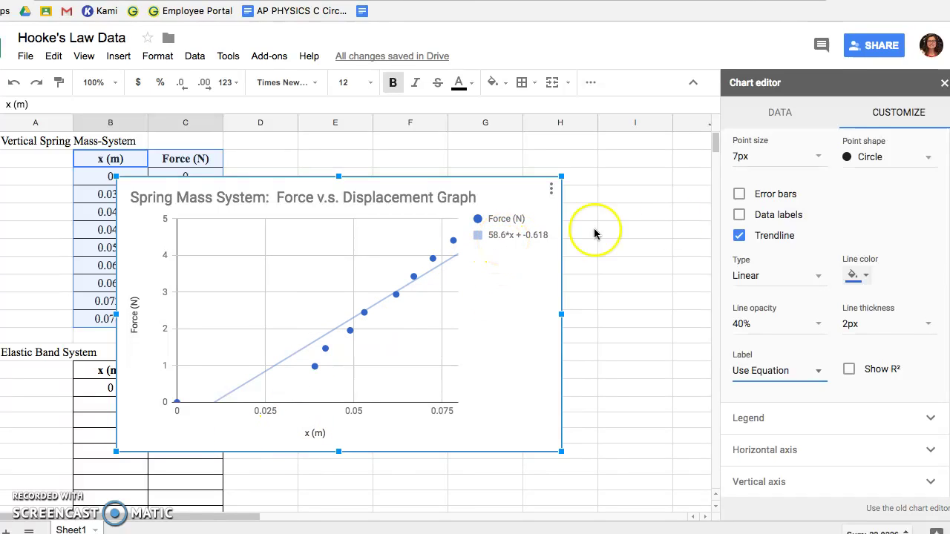
scroll(817, 260, "up", 2)
left_click(930, 157)
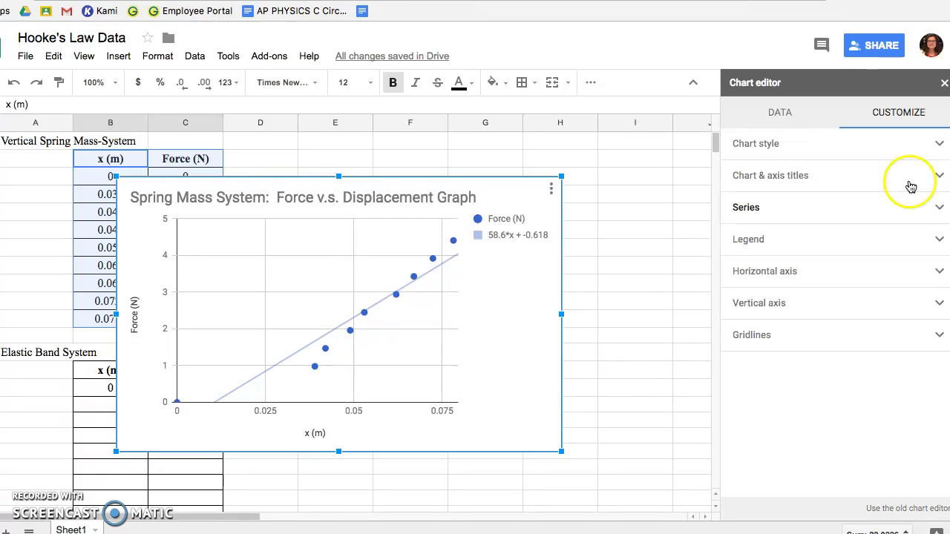
left_click(832, 316)
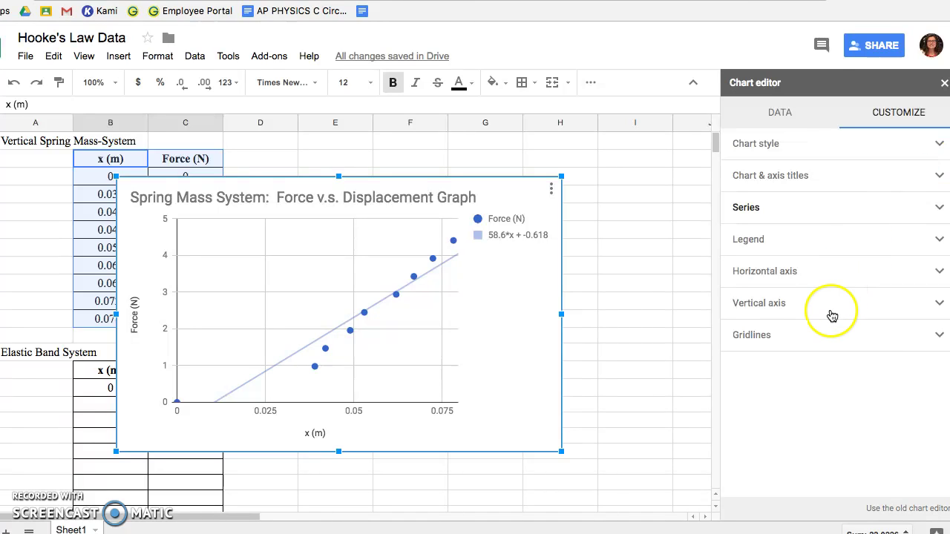
left_click(819, 341)
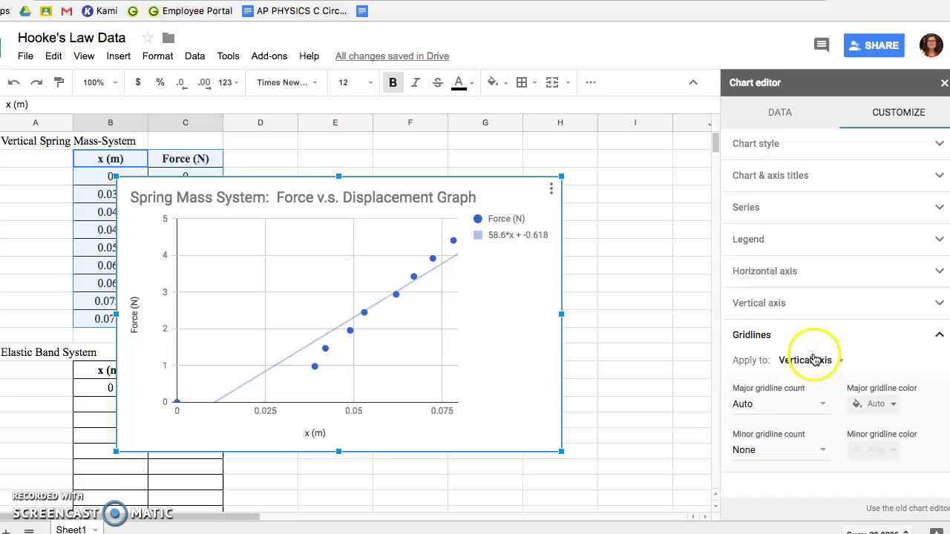
left_click(825, 408)
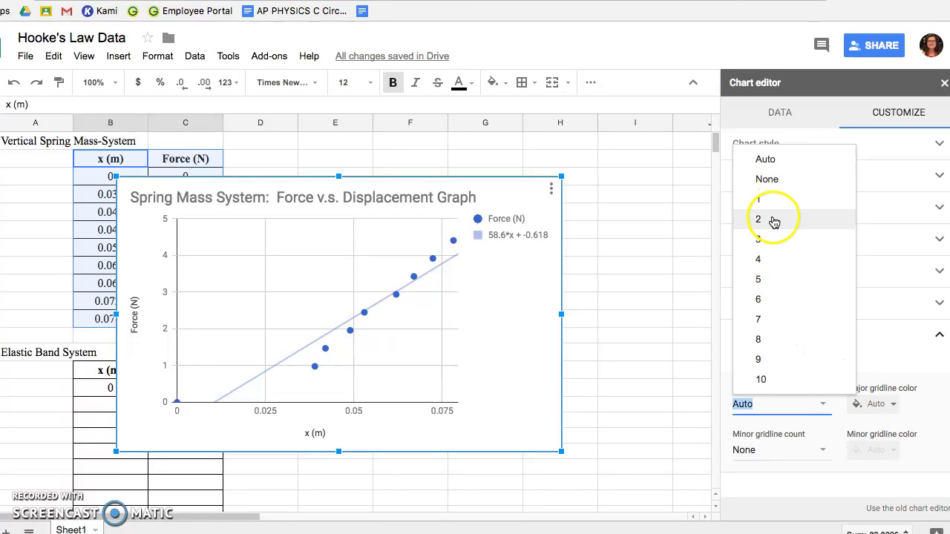
left_click(698, 248)
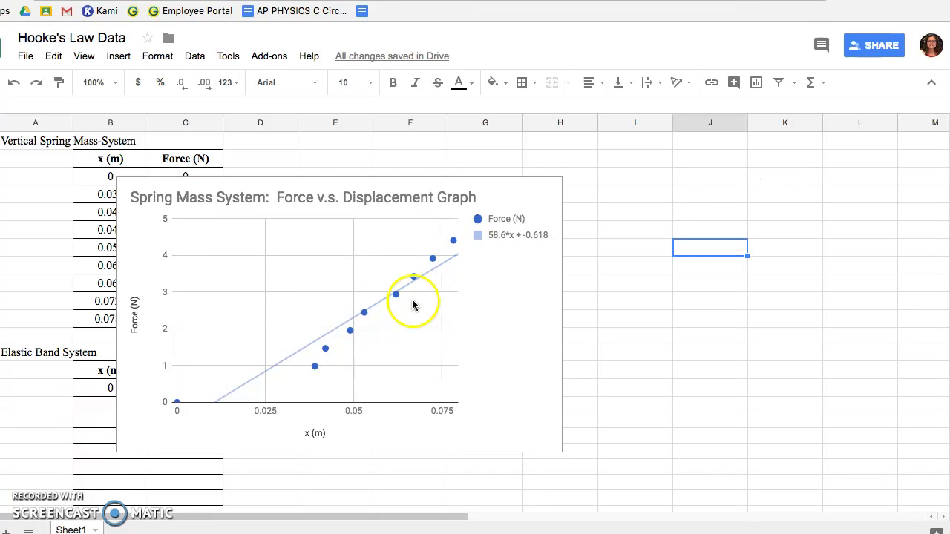
Set the chart's horizontal axis gridlines to a major gridline count of 1 and a minor gridline count of 3
double_click(486, 324)
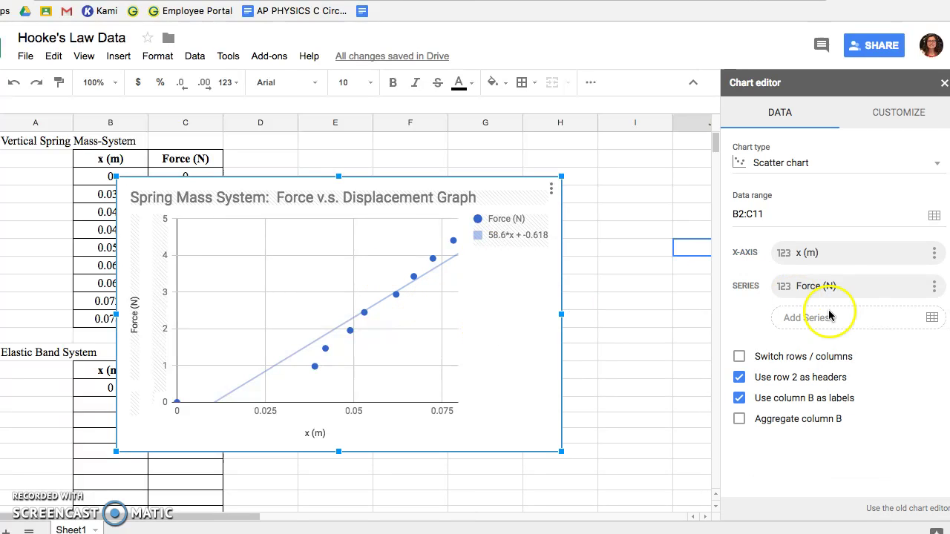
left_click(898, 112)
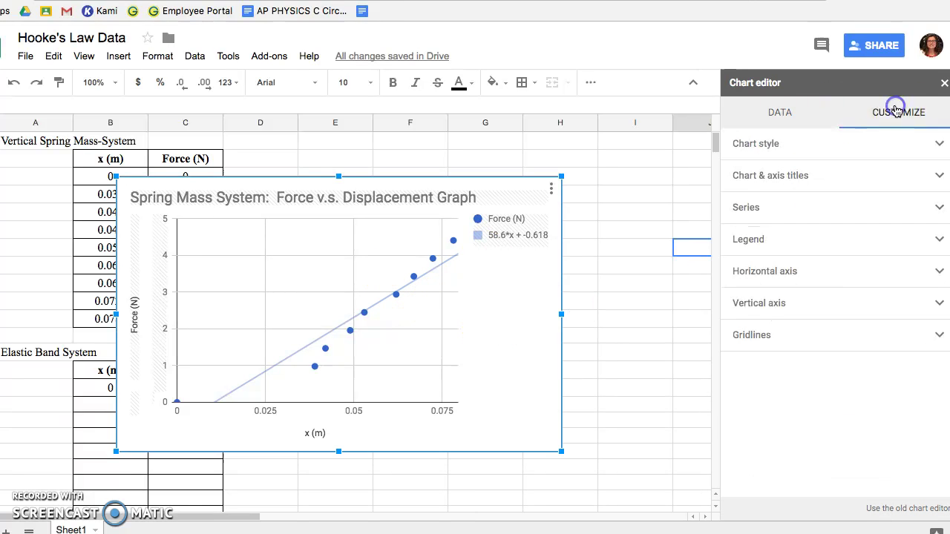
left_click(813, 331)
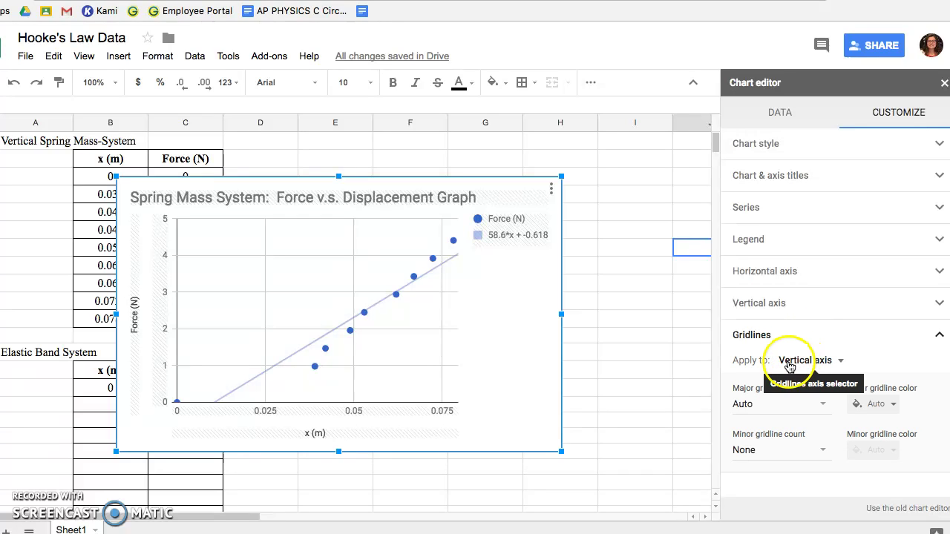
left_click(816, 360)
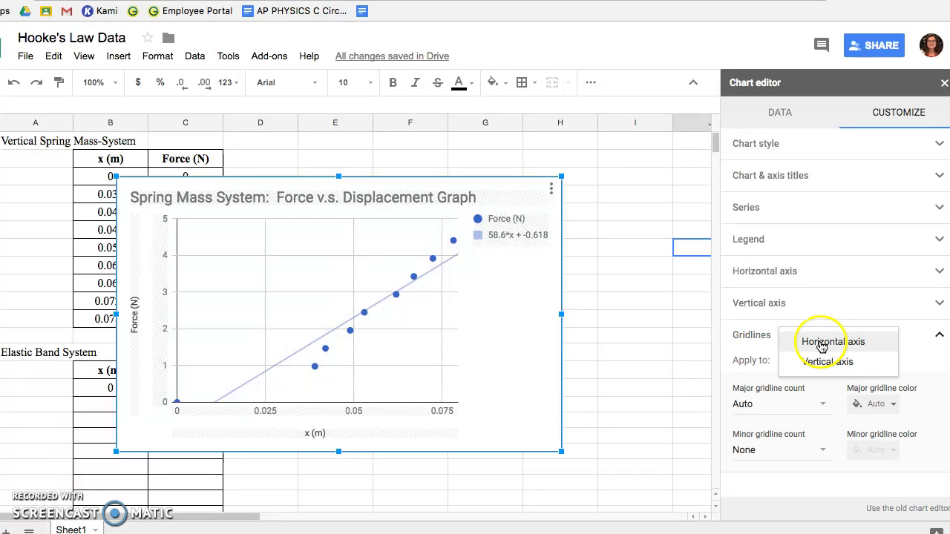
left_click(821, 343)
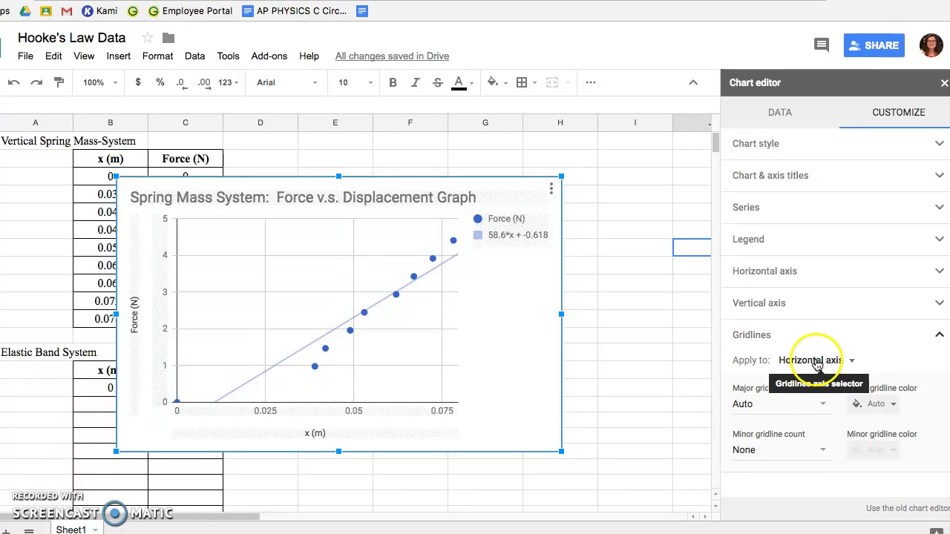
left_click(820, 405)
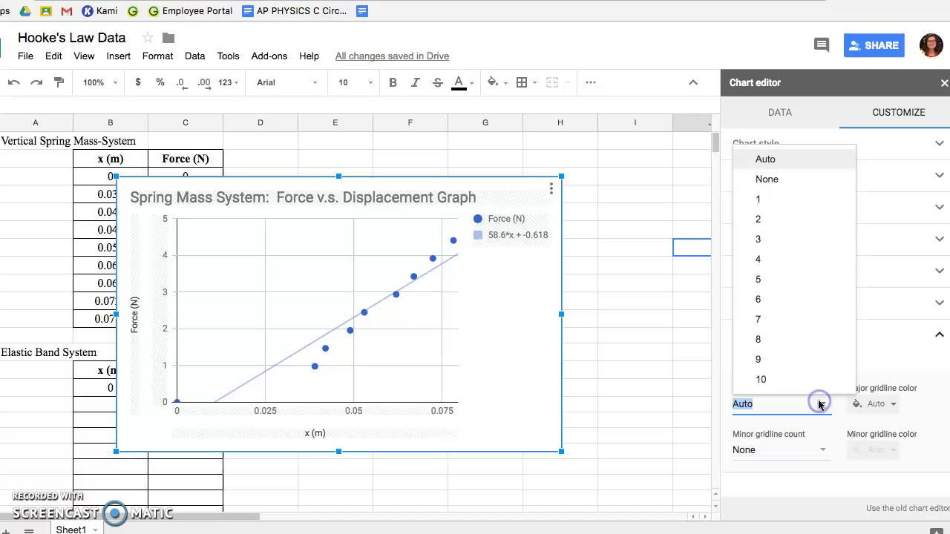
left_click(759, 199)
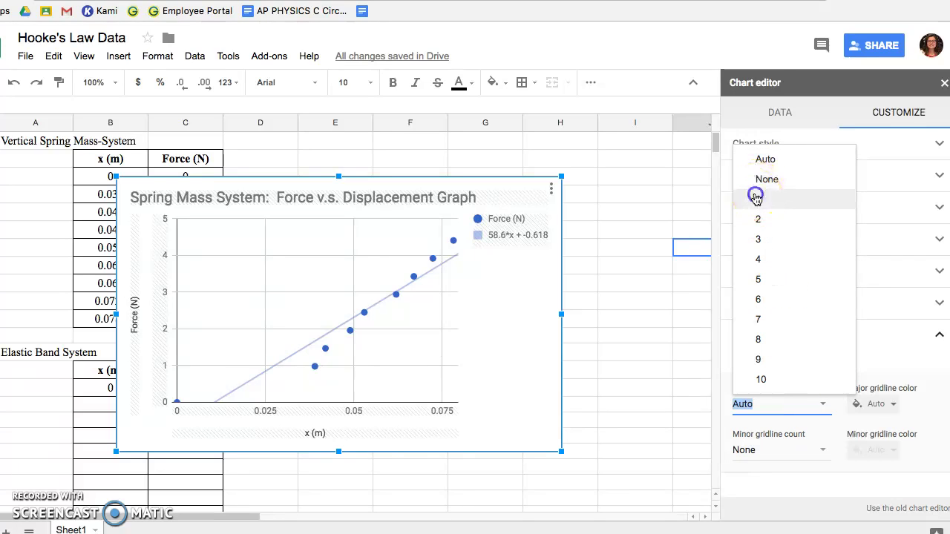
left_click(818, 400)
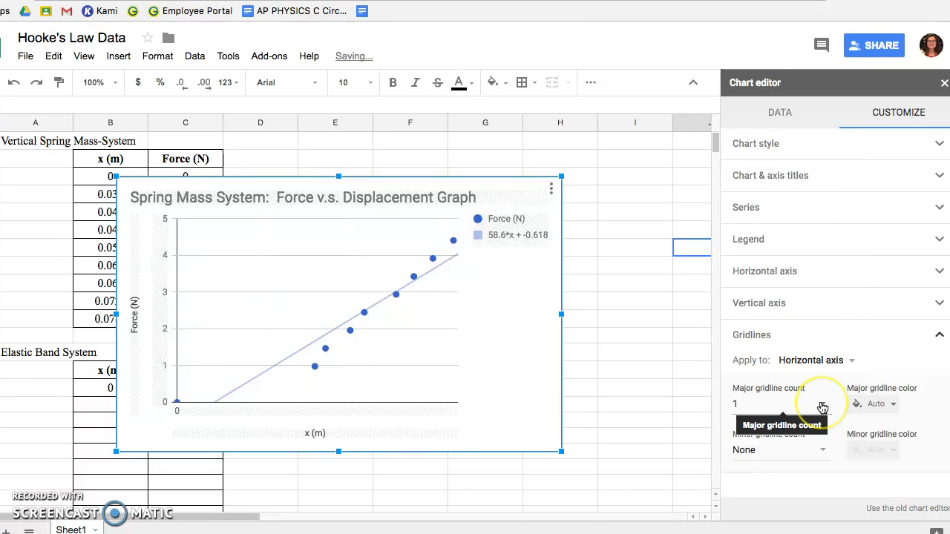
key("BackSpace")
left_click(778, 448)
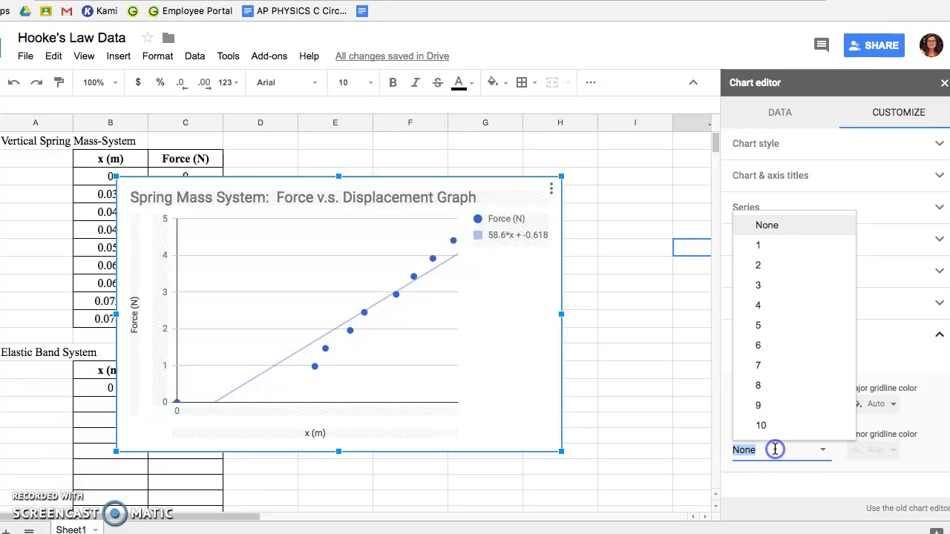
left_click(773, 283)
Try to change the horizontal axis major gridline count to 3
left_click(773, 403)
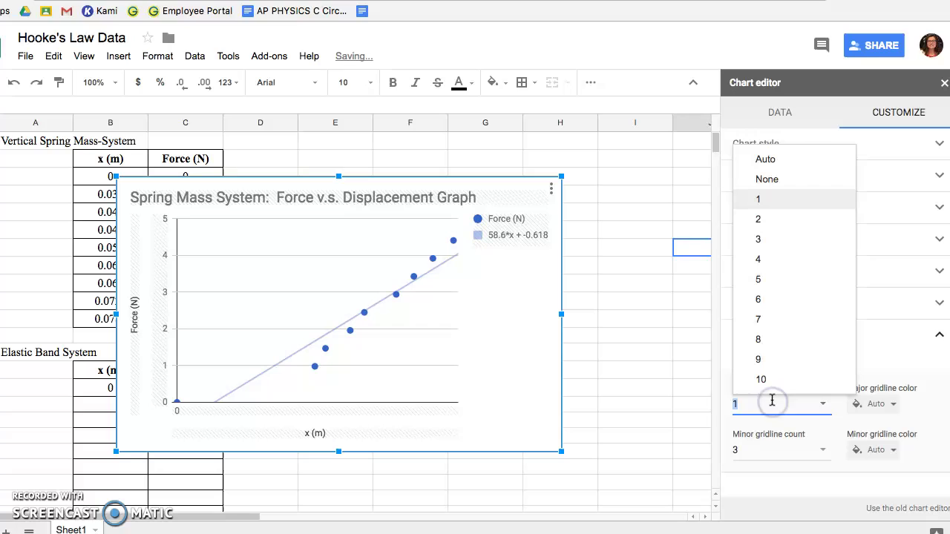
left_click(742, 403)
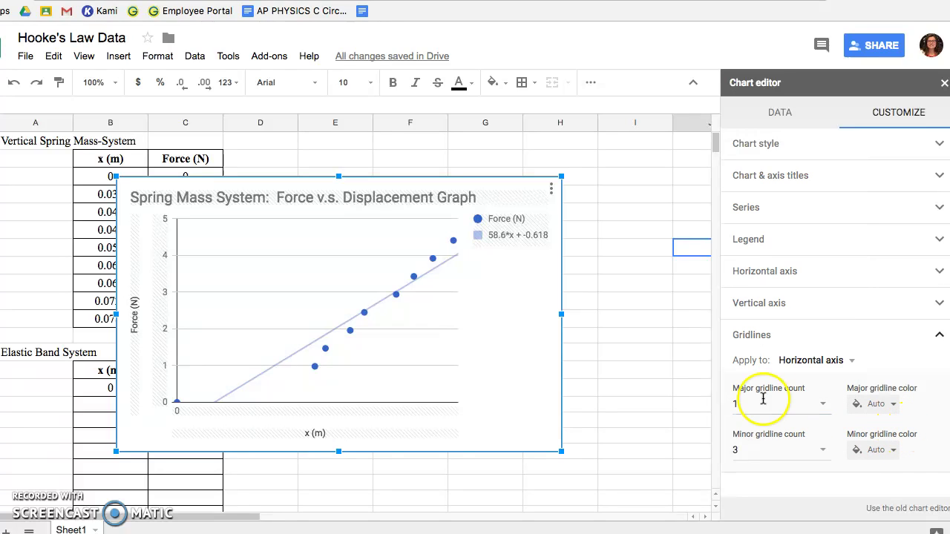
left_click(738, 400)
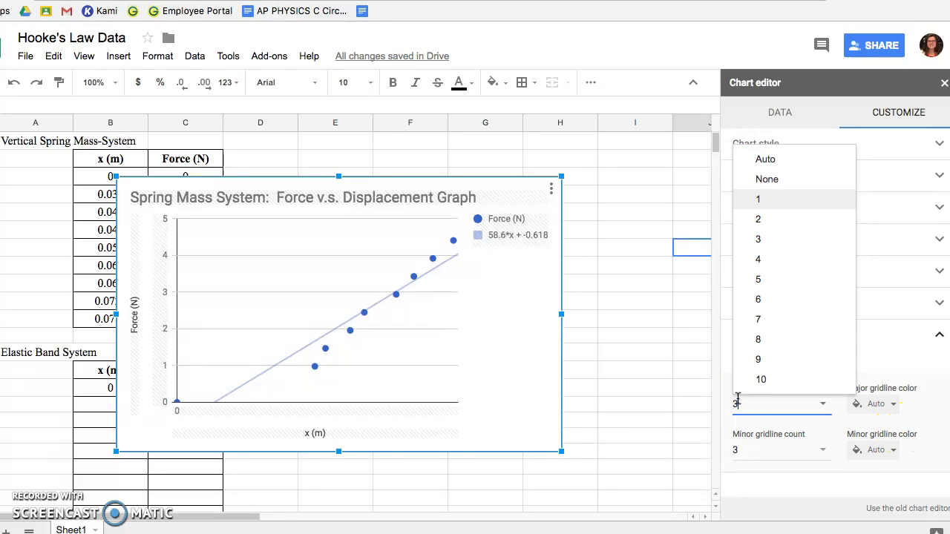
left_click(717, 415)
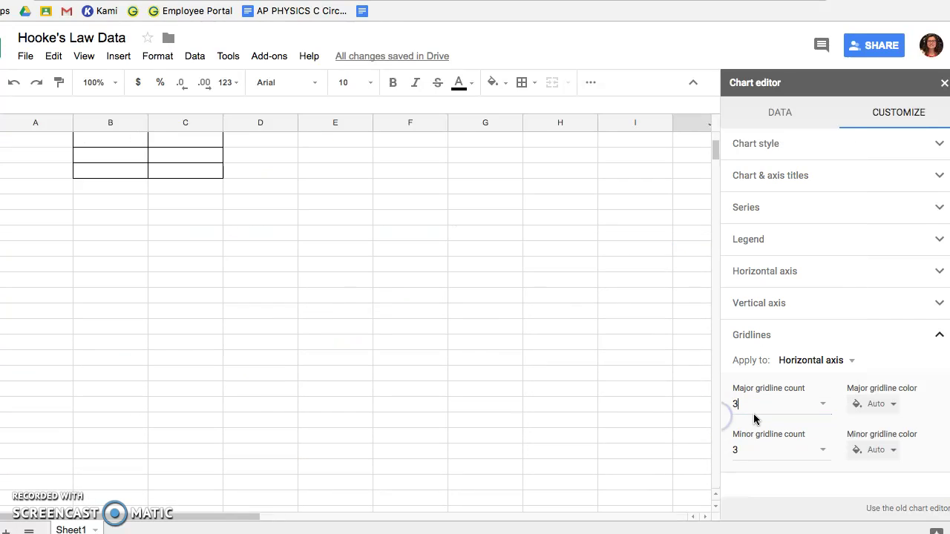
scroll(524, 295, "up", 5)
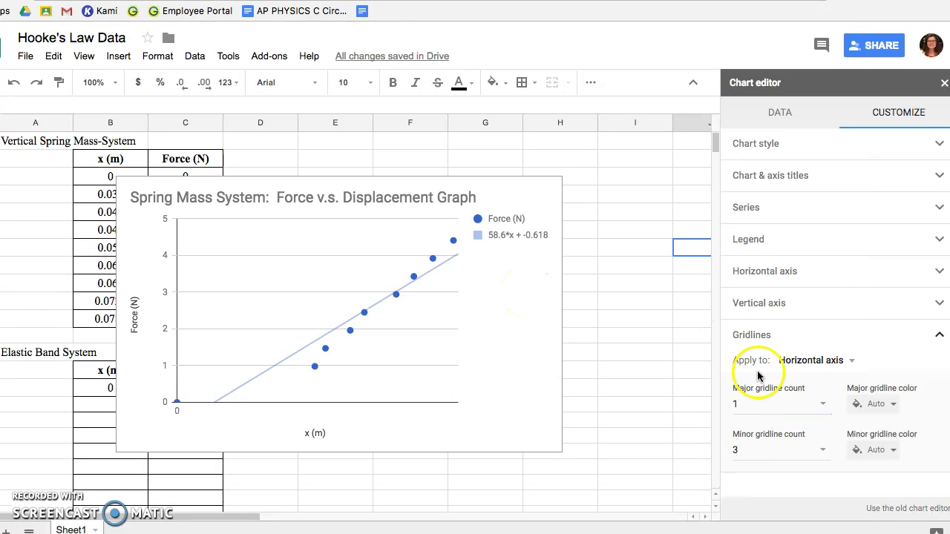
Set the horizontal axis major gridline count to 4
left_click(749, 408)
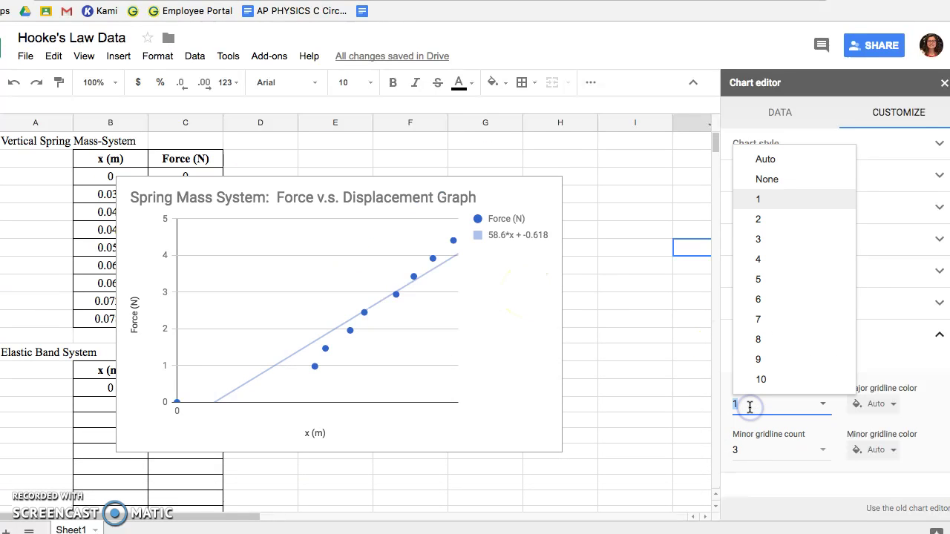
left_click(785, 257)
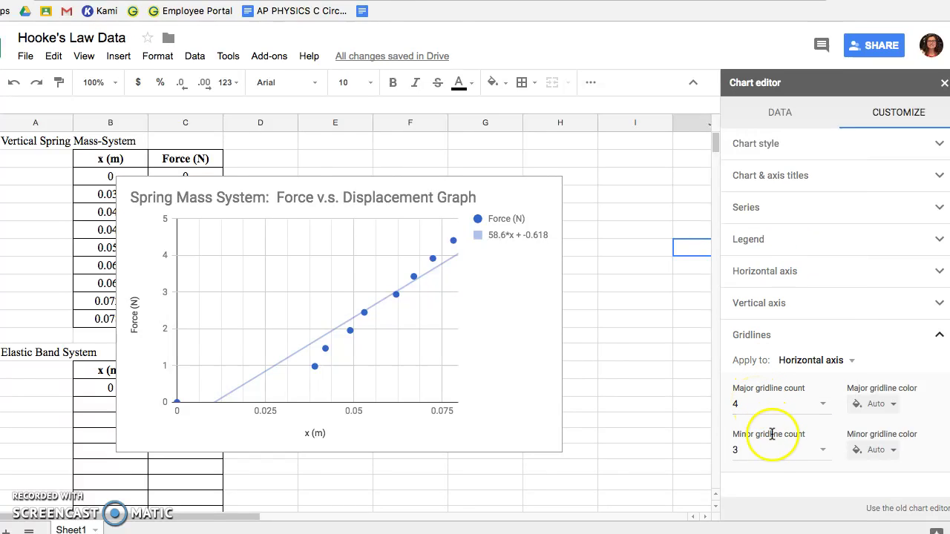
Switch the gridline settings to the vertical axis and try major gridline counts of 3 and 5
left_click(813, 361)
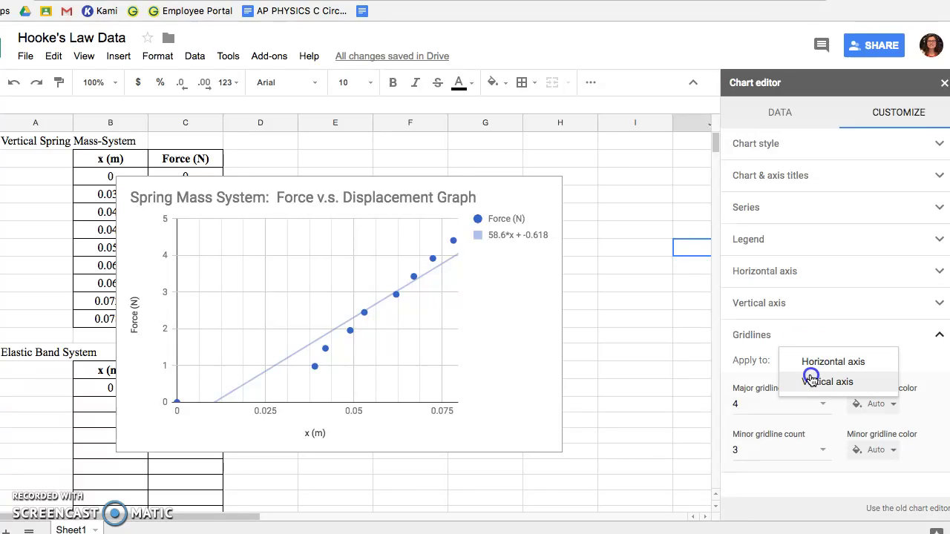
left_click(816, 381)
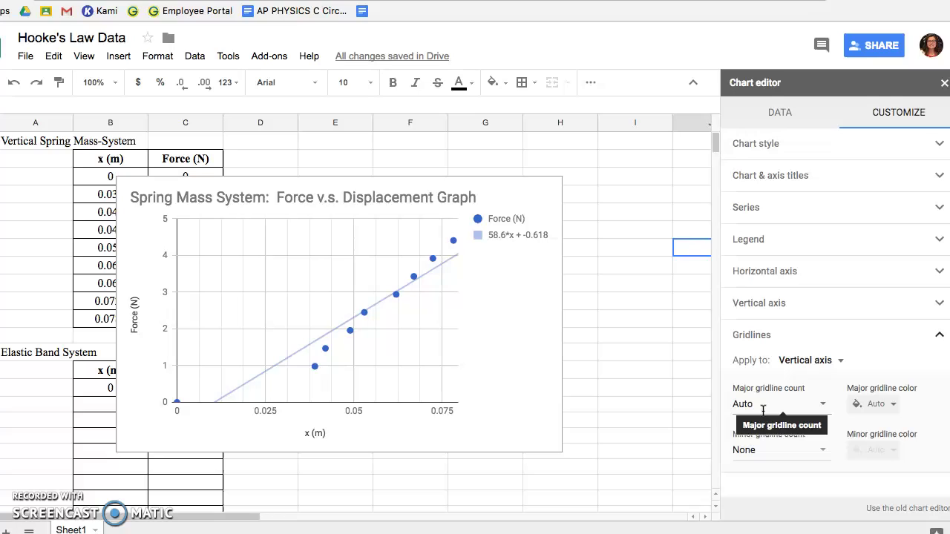
left_click(822, 404)
left_click(786, 246)
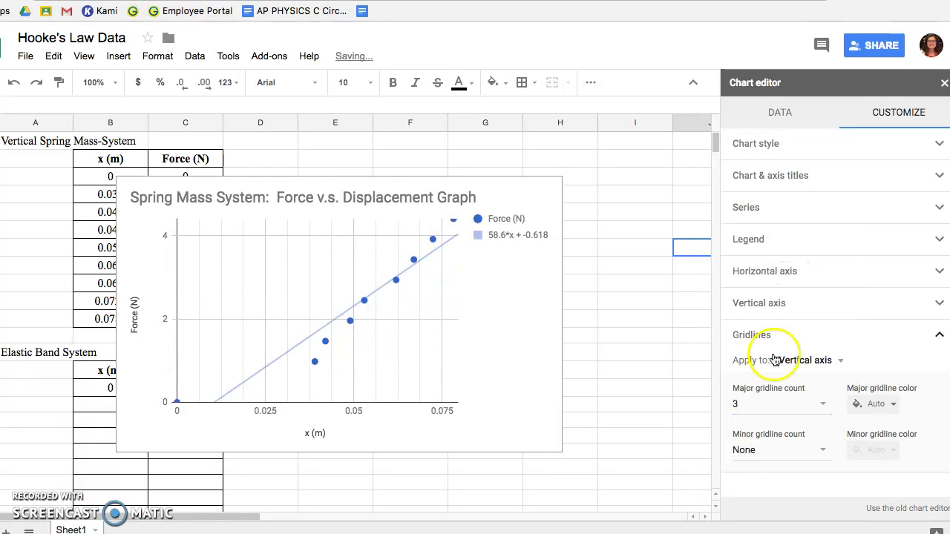
key("BackSpace")
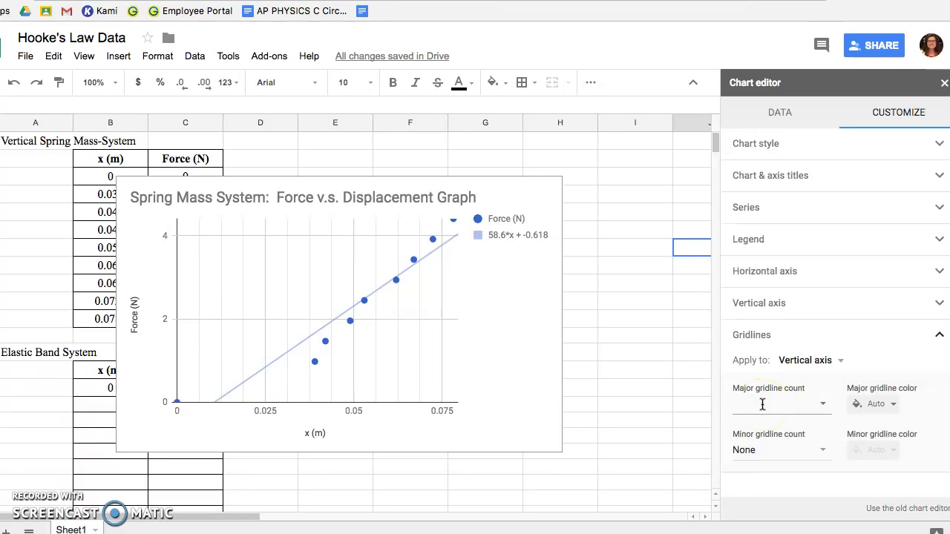
left_click(816, 334)
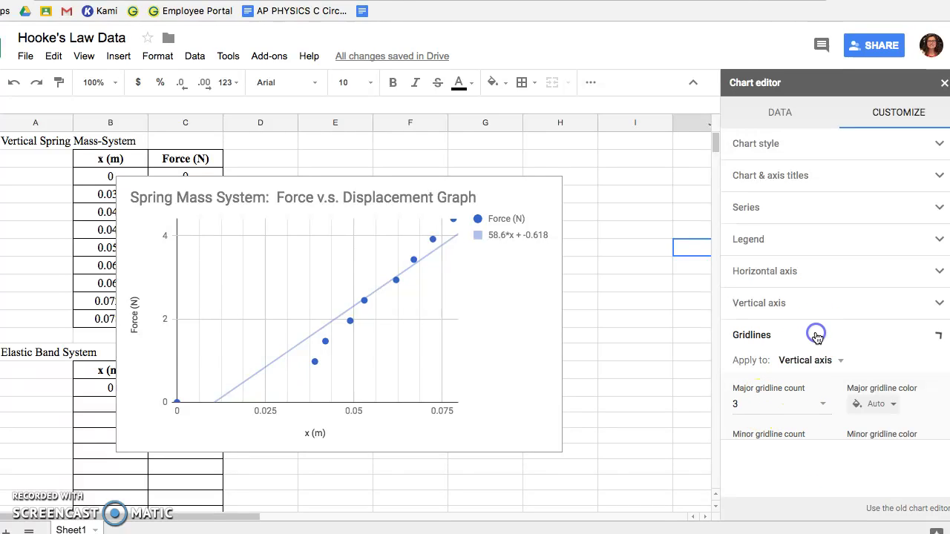
left_click(797, 336)
left_click(810, 405)
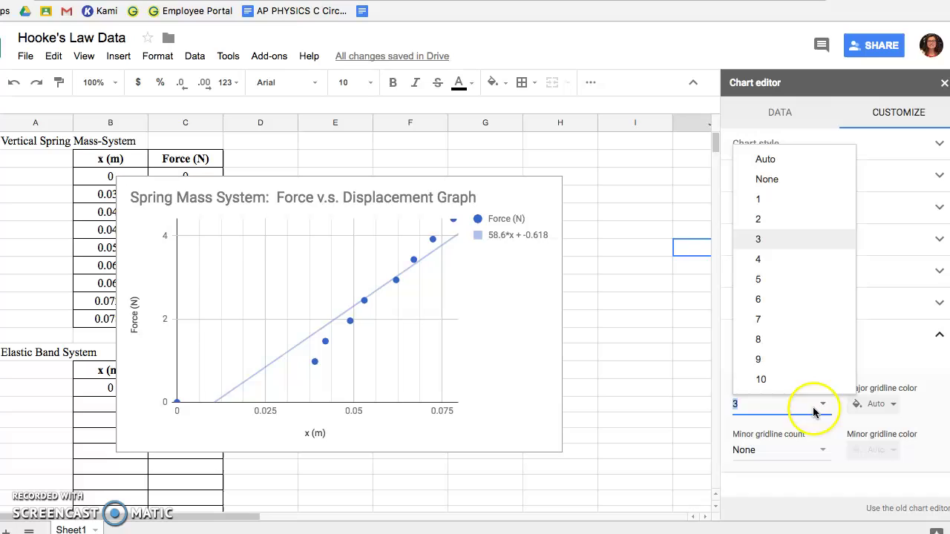
left_click(798, 278)
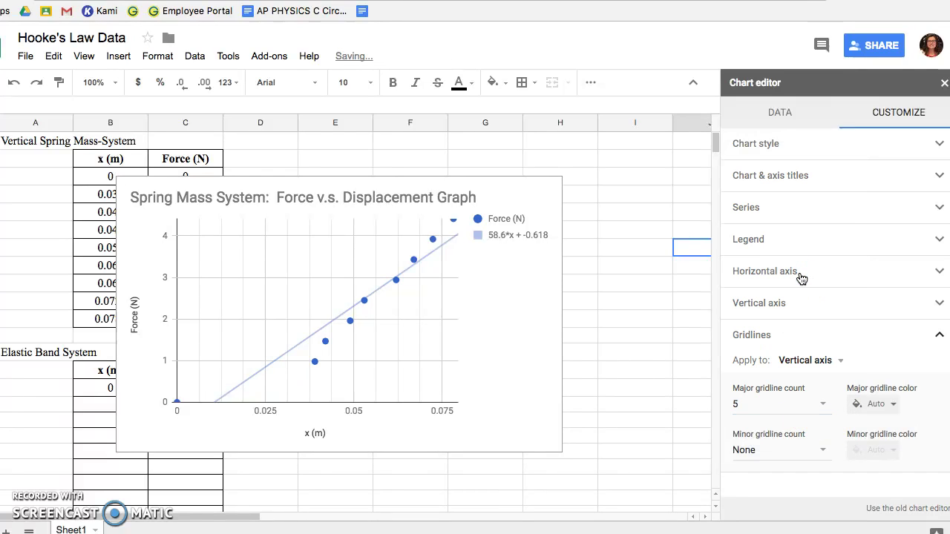
Set the vertical axis major gridline count to 6
left_click(750, 405)
type("6")
left_click(775, 410)
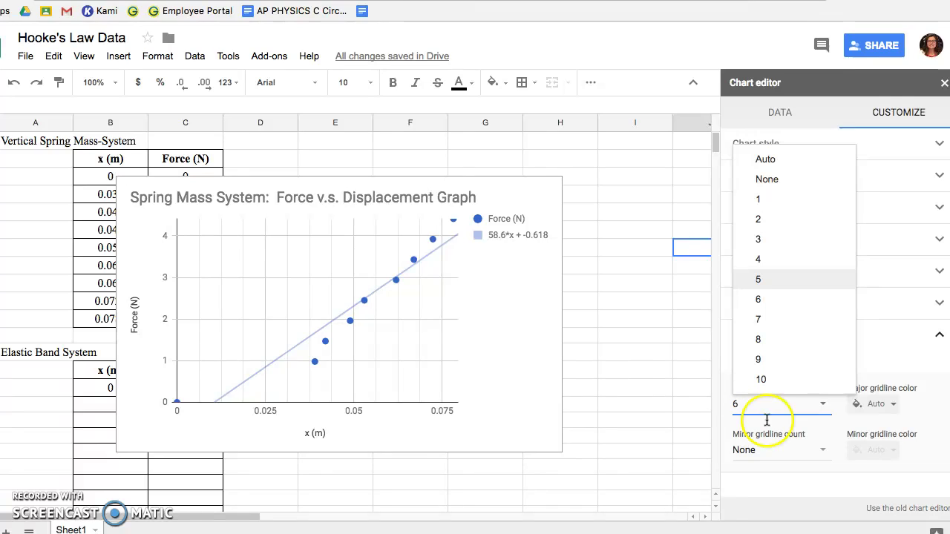
key("Return")
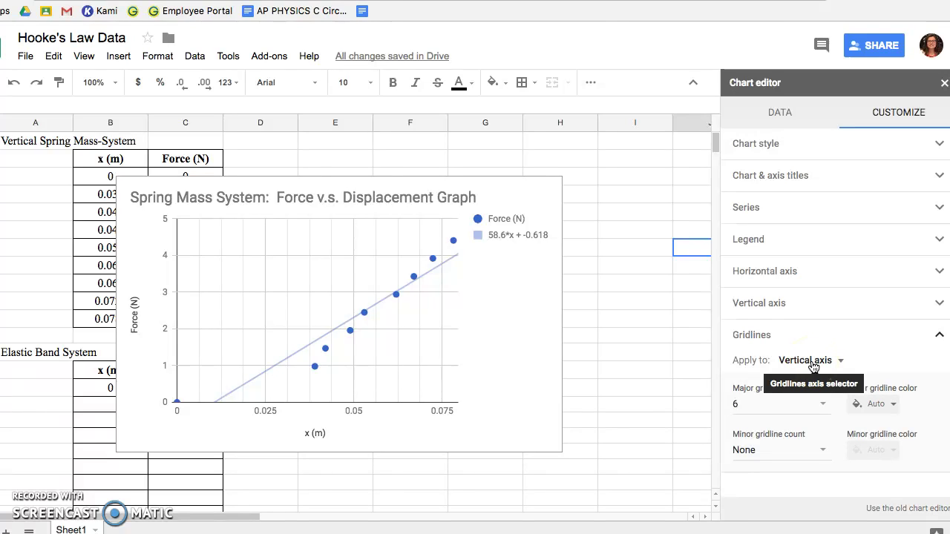
Move the chart clear of the data so it sits beside the Vertical Spring Mass-System table, starting in column D
left_click(509, 358)
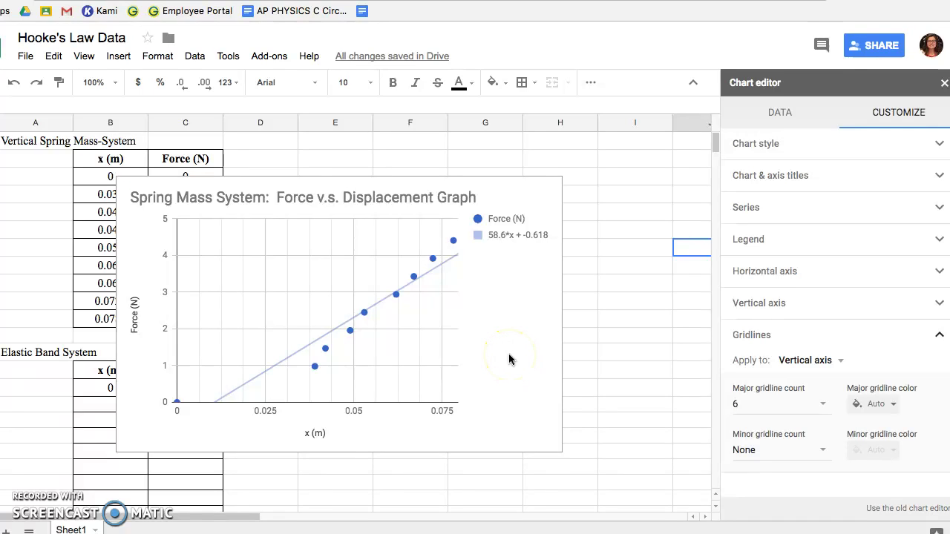
left_click(508, 358)
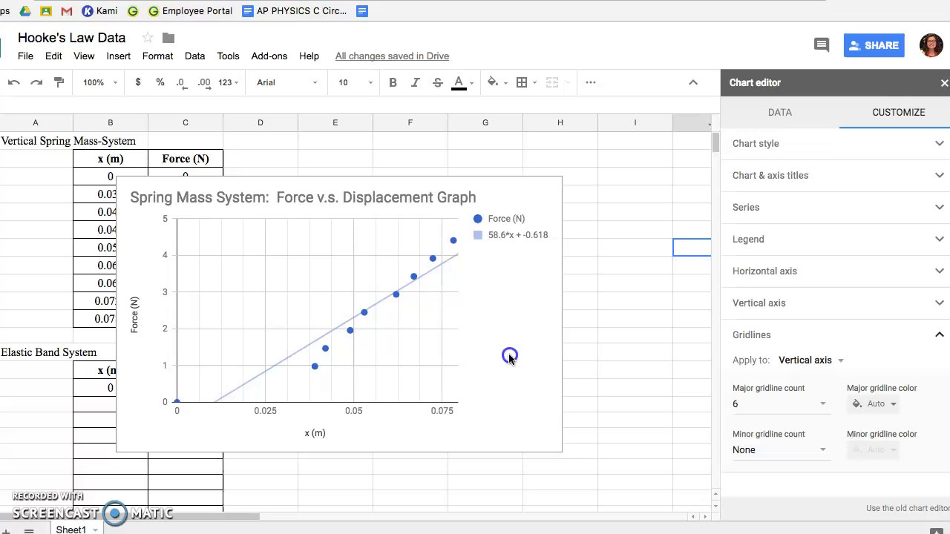
left_click(500, 347)
left_click_drag(500, 346, 621, 330)
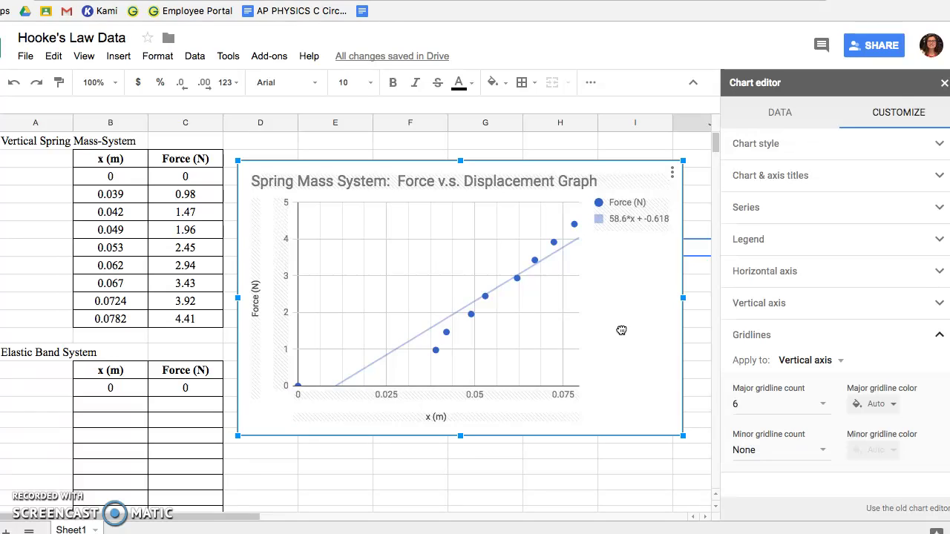
Close the chart editing and copy the finished Force v.s. Displacement chart
left_click(589, 451)
left_click(614, 361)
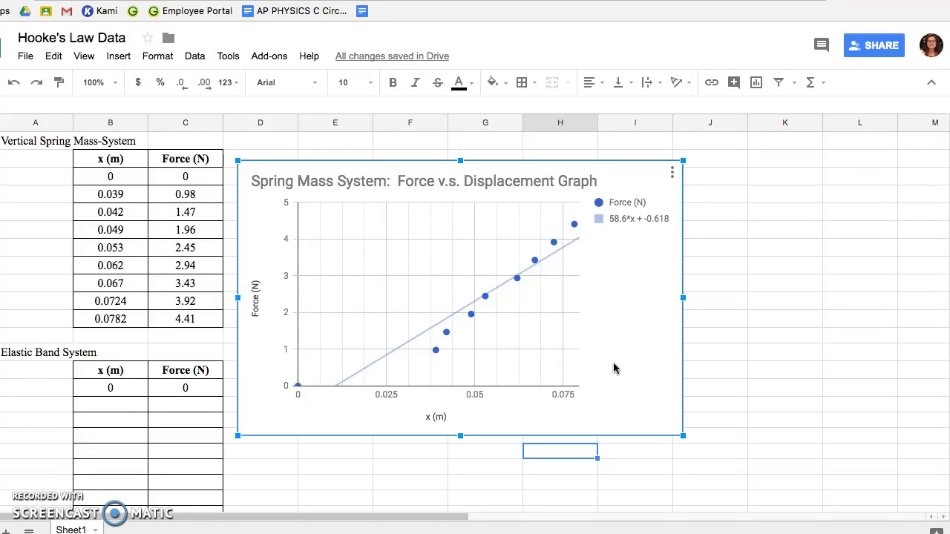
key("Escape")
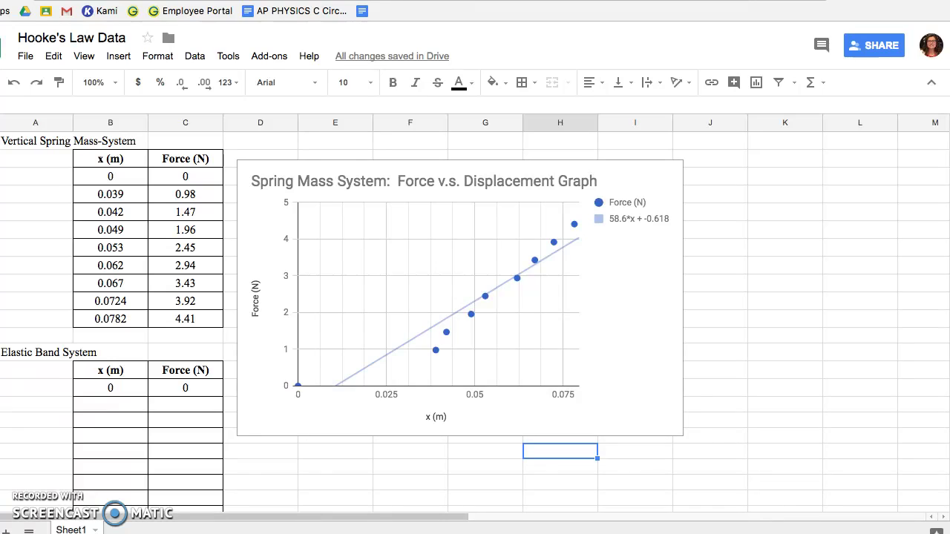
Switch to the Hooke's Law Lab document in Google Docs and paste the chart unlinked between Table 1 and Table 2
key("ctrl+Tab")
left_click(276, 327)
scroll(277, 326, "down", 5)
left_click(244, 368)
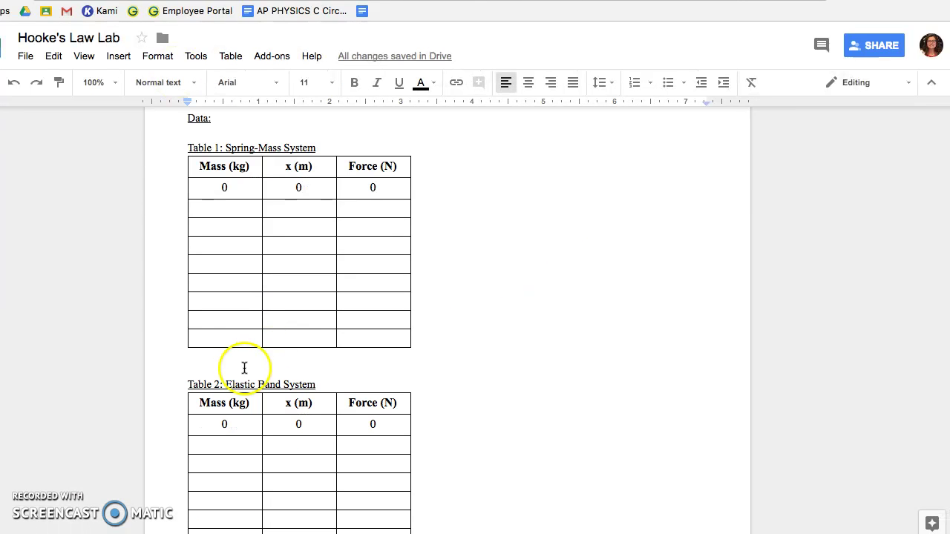
key("ctrl+v")
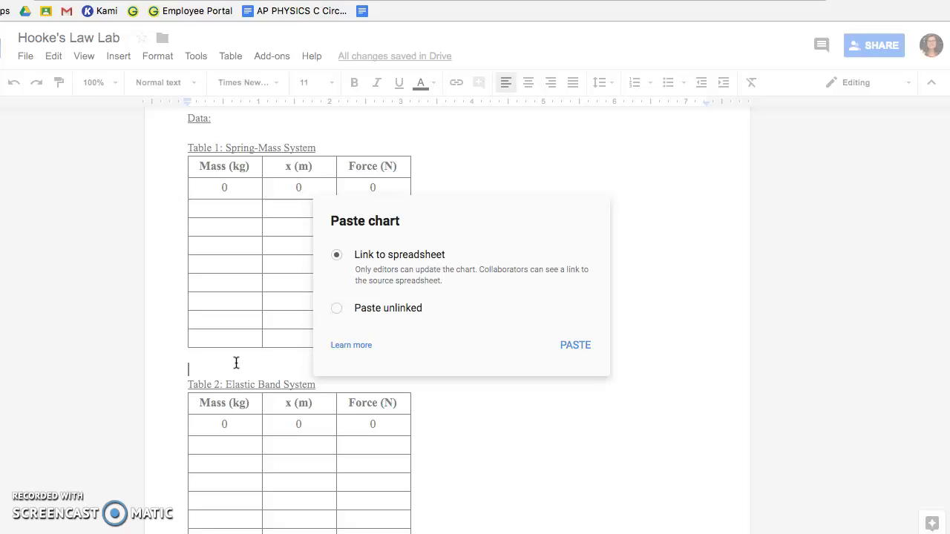
left_click(338, 311)
left_click(572, 345)
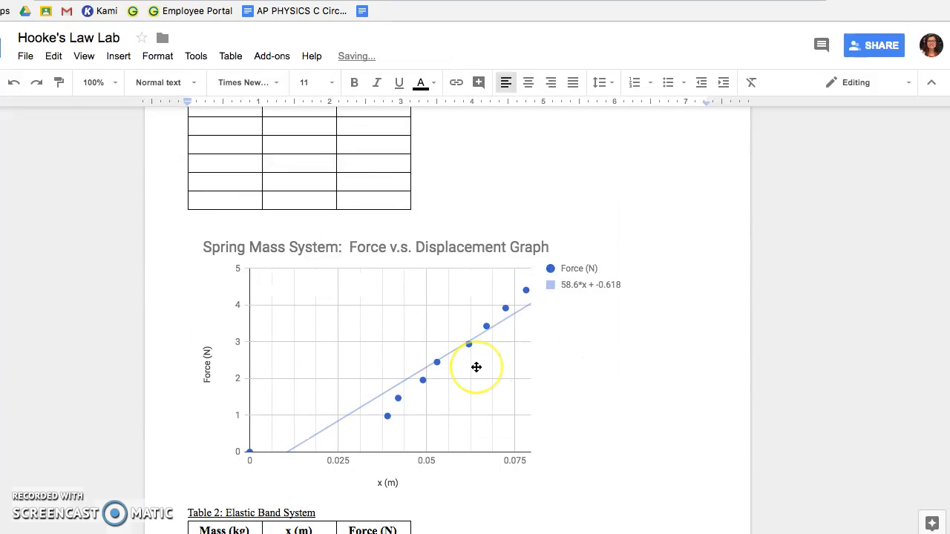
scroll(476, 368, "up", 15)
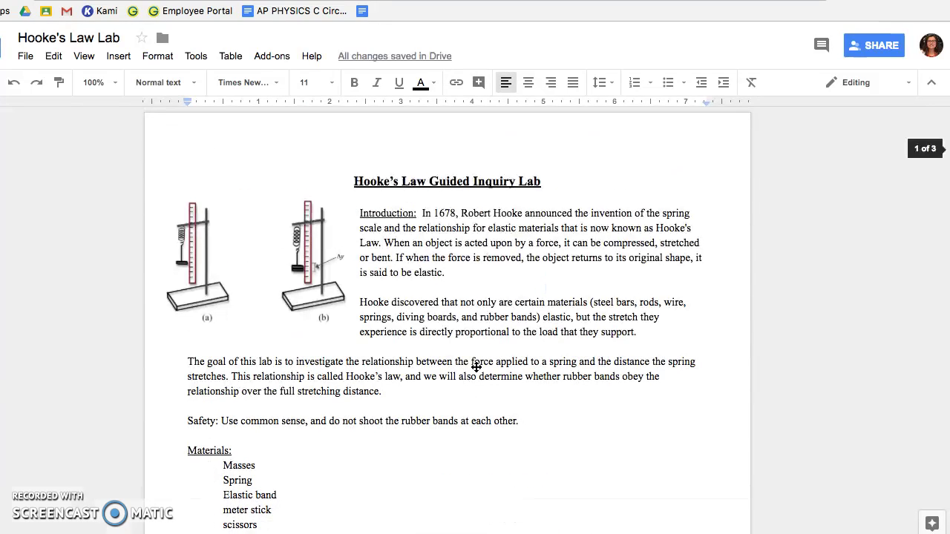
scroll(476, 368, "down", 2)
scroll(477, 367, "down", 10)
scroll(476, 367, "up", 3)
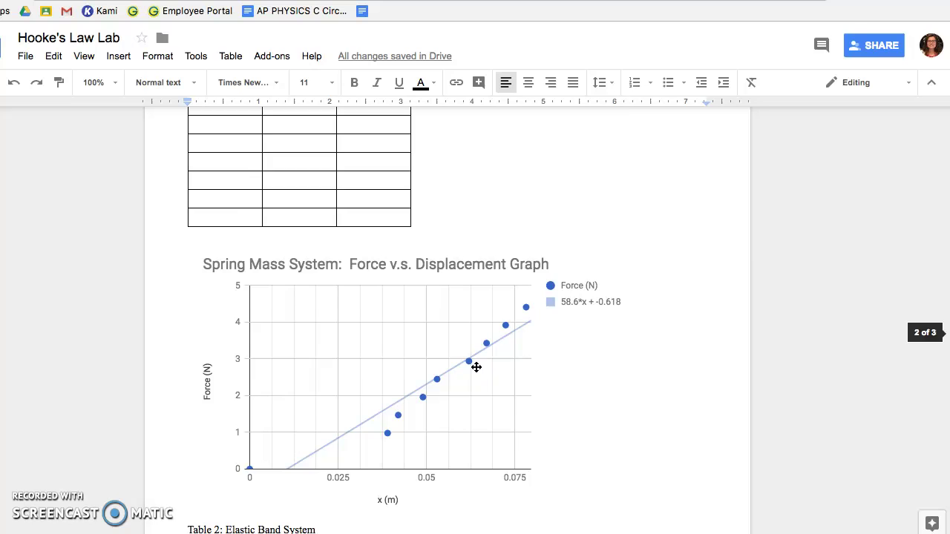
Review the placement of the pasted Force v.s. Displacement chart between the Spring-Mass System and Elastic Band System tables
scroll(476, 367, "down", 5)
scroll(476, 367, "up", 2)
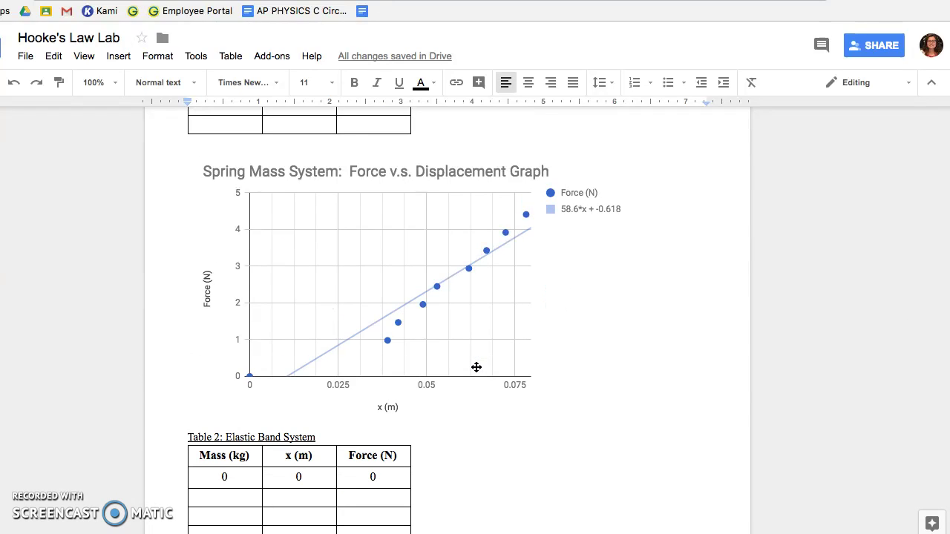
scroll(477, 368, "down", 5)
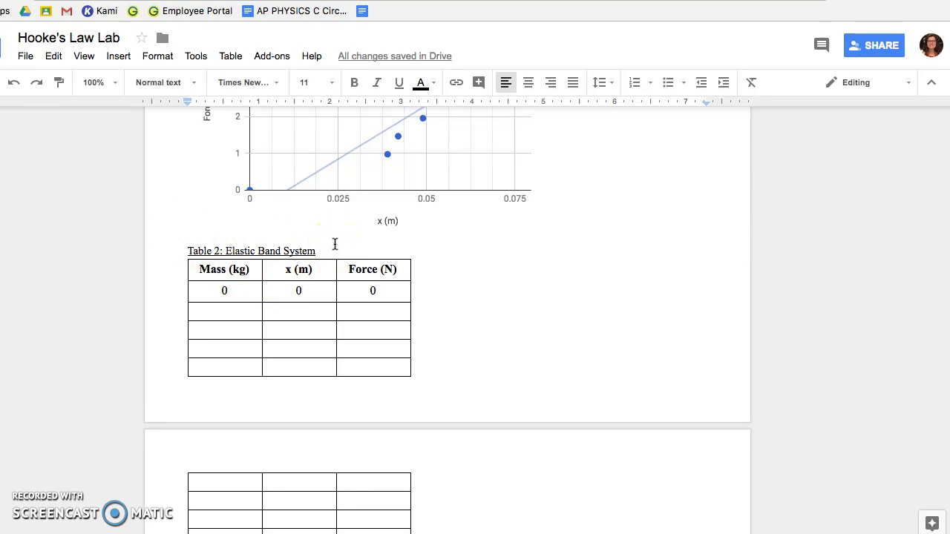
scroll(335, 245, "up", 3)
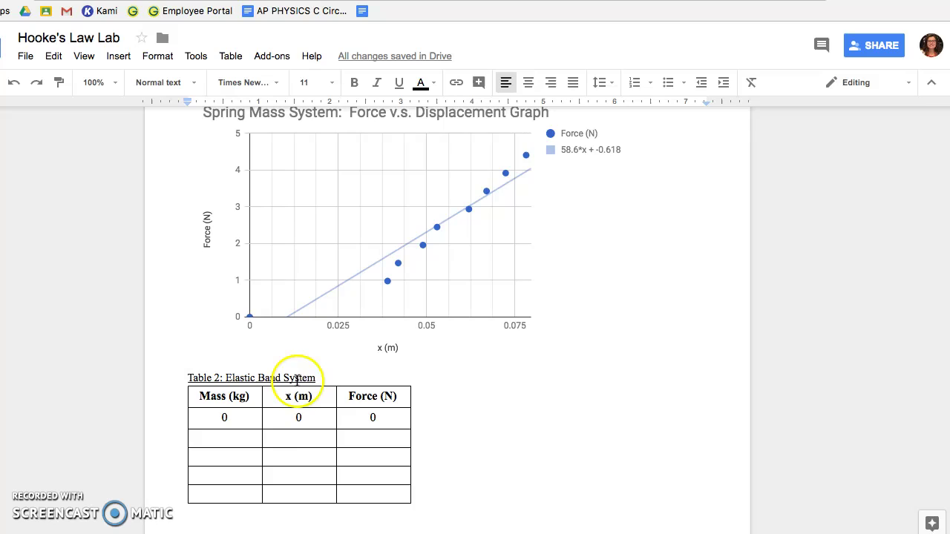
left_click(309, 235)
scroll(309, 235, "up", 5)
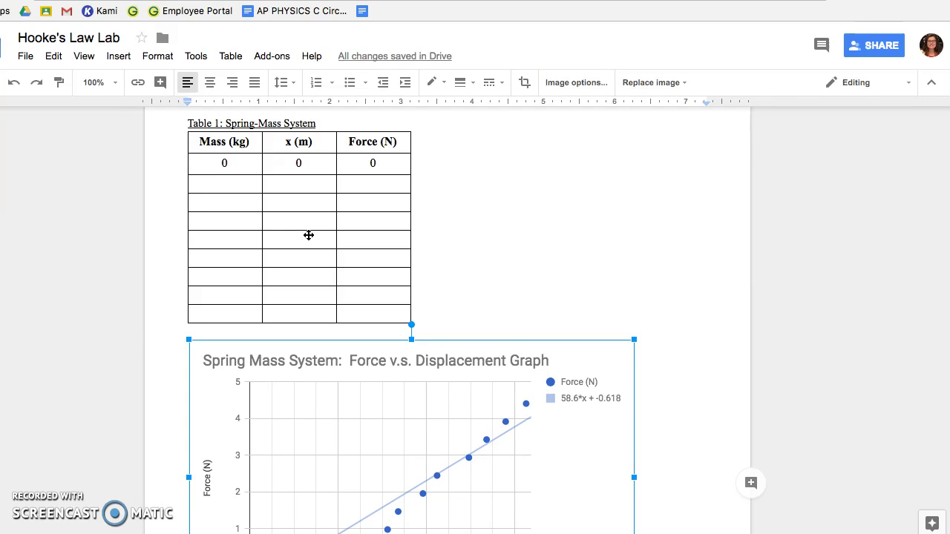
left_click_drag(309, 235, 307, 377)
scroll(307, 378, "down", 2)
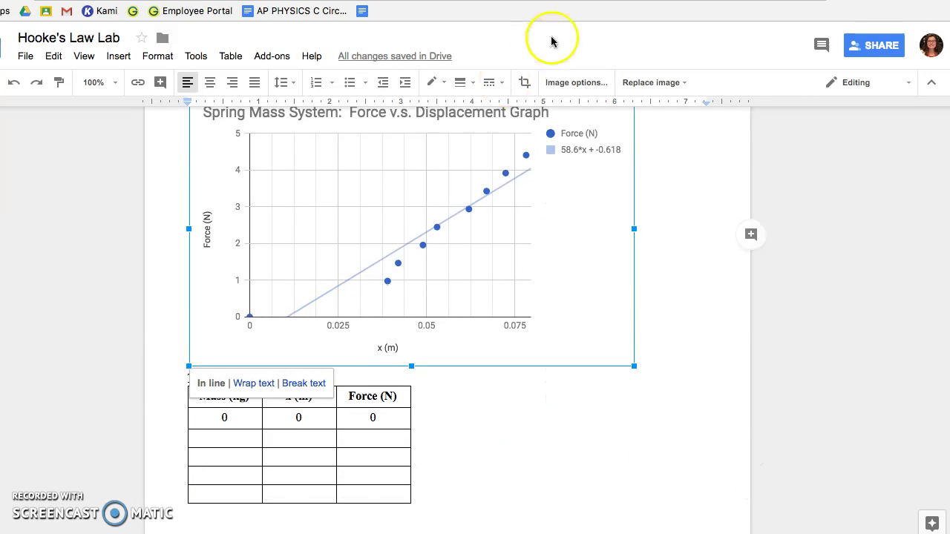
scroll(528, 209, "up", 3)
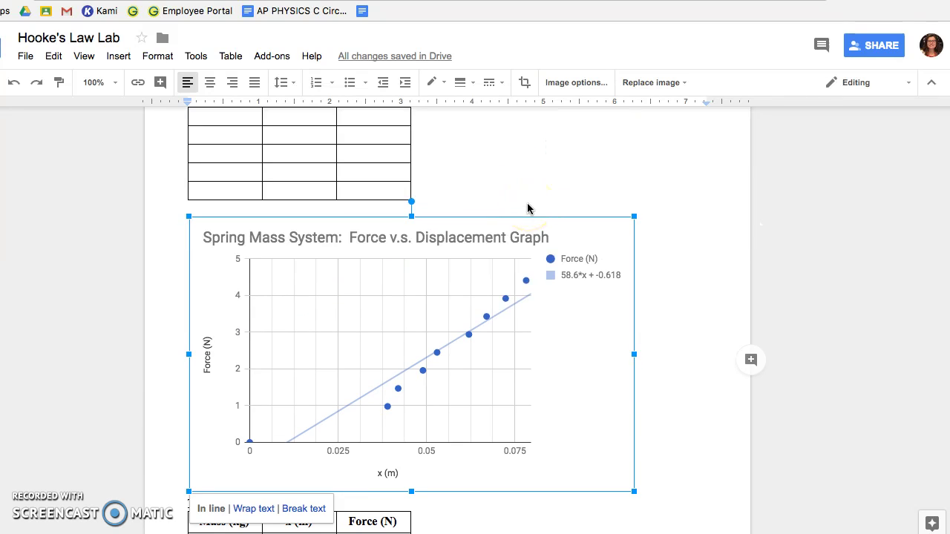